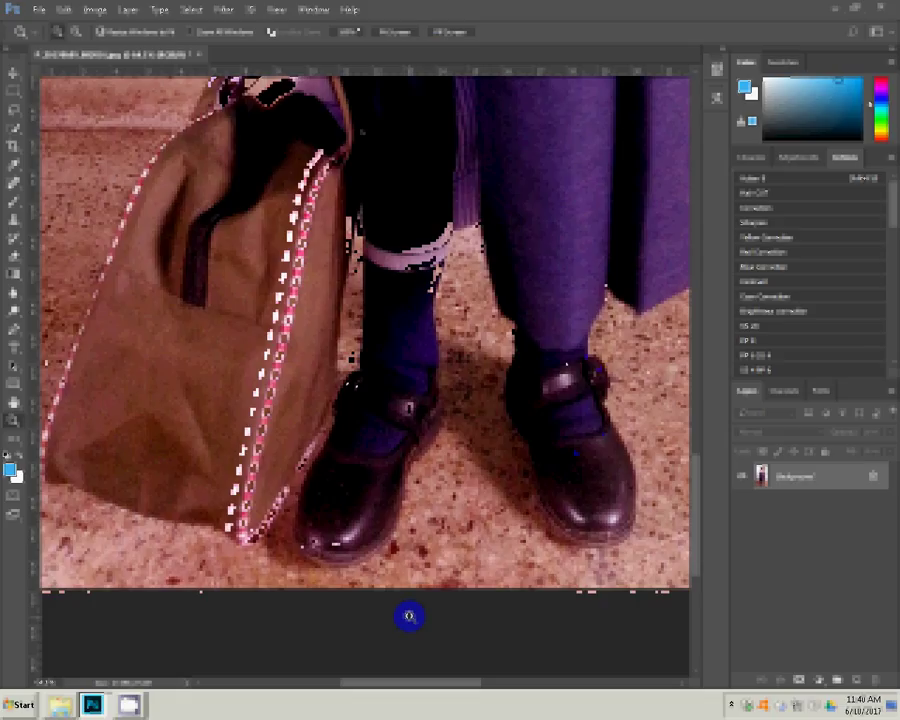
- Grow the Quick Selection along the bag's left edge and leg, then begin tracing with the Pen tool
key("w")
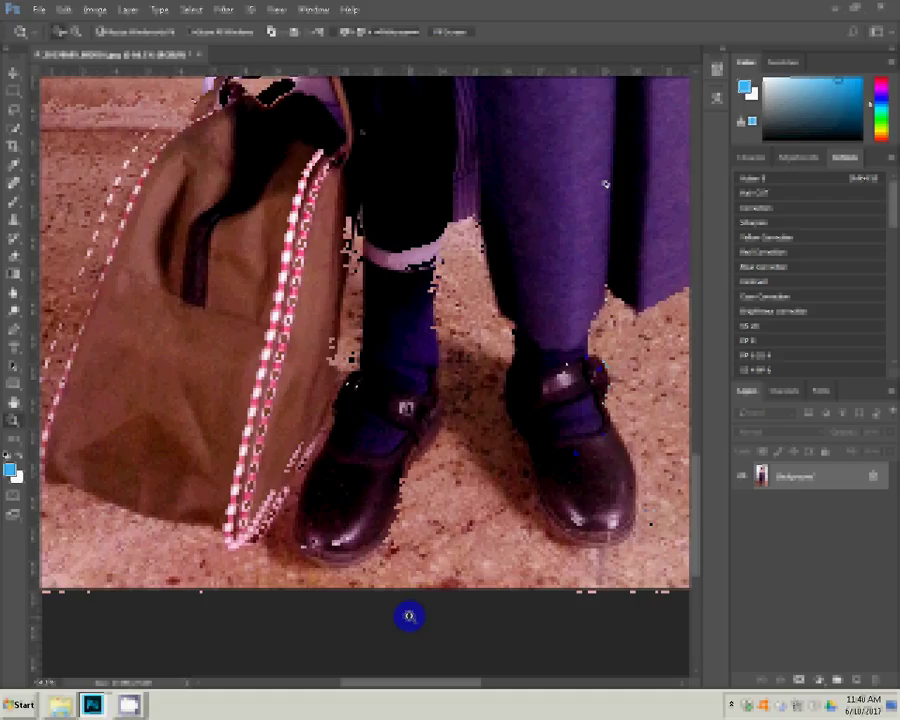
key("p")
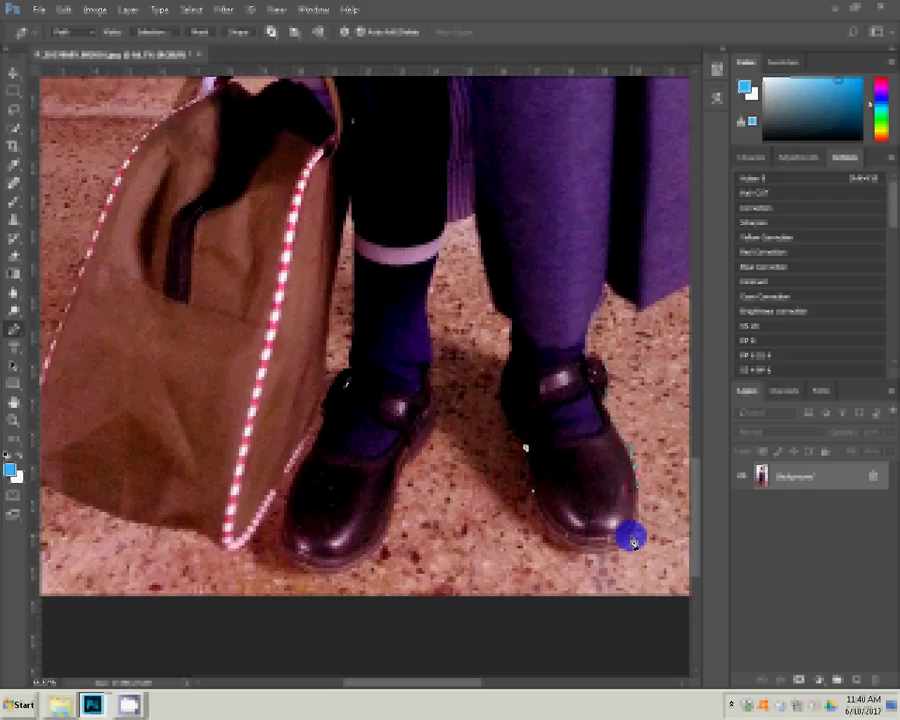
- Place Pen anchor points along the leg and knee band
left_click(512, 344)
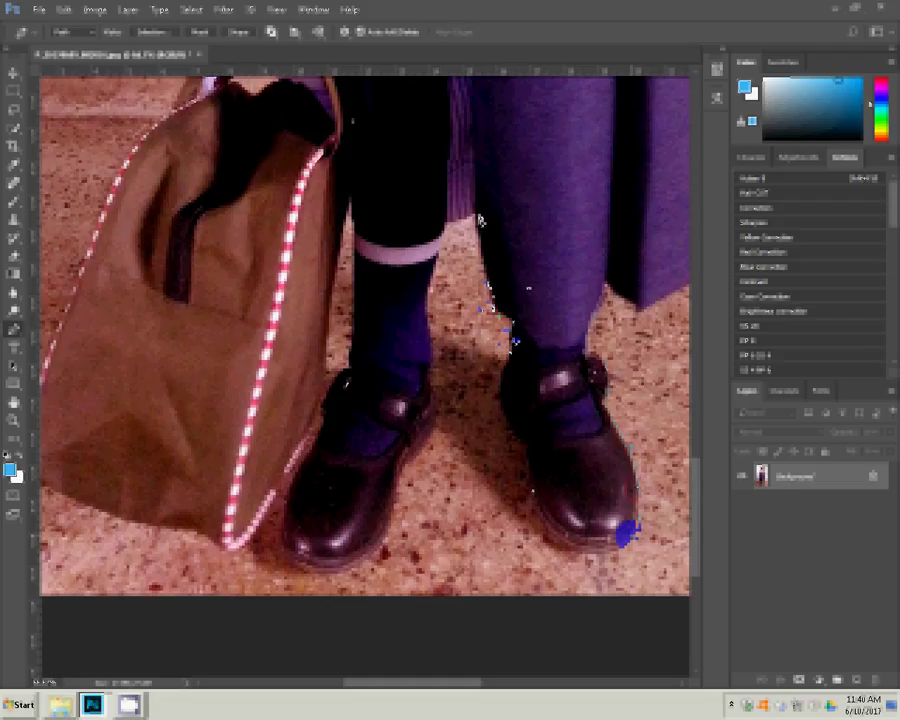
left_click(430, 254)
left_click(481, 406)
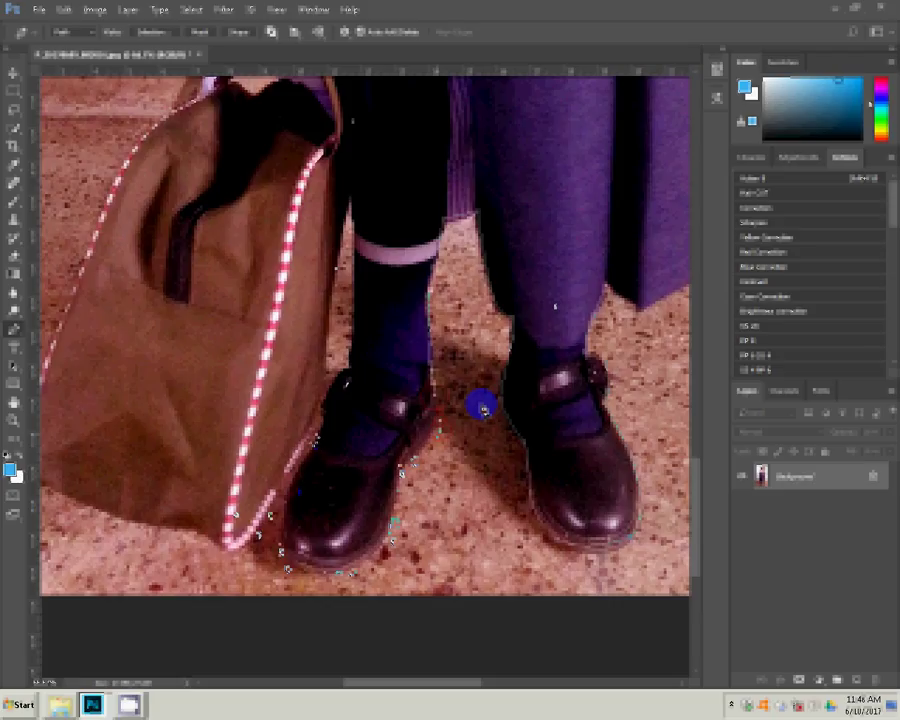
- Refine the outline edge at the bag and shoe, then extend it to the arm's edge
left_click(108, 458)
left_click(108, 458)
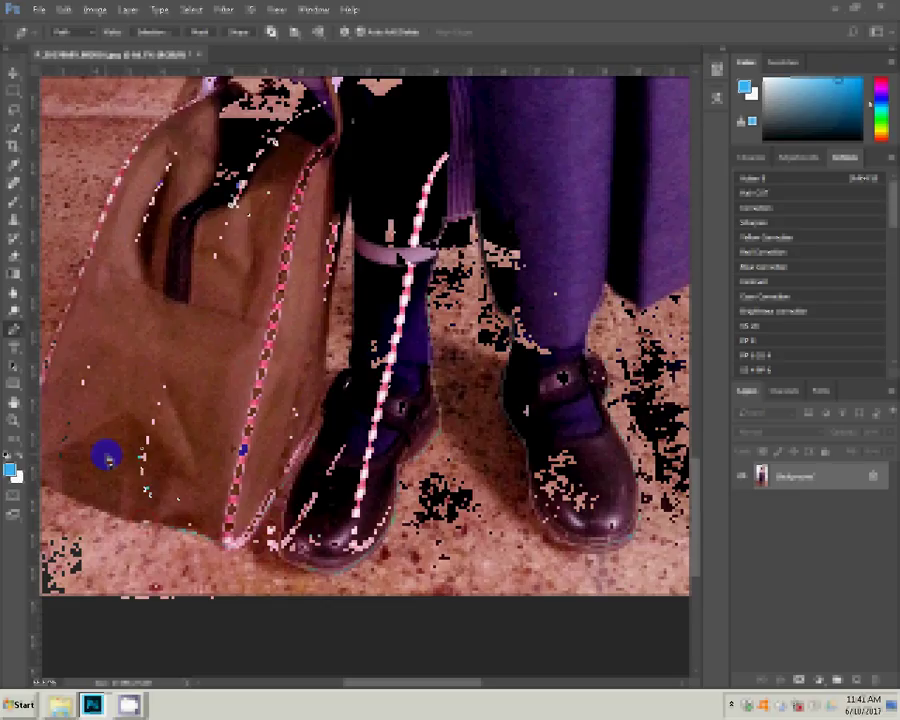
left_click(107, 456)
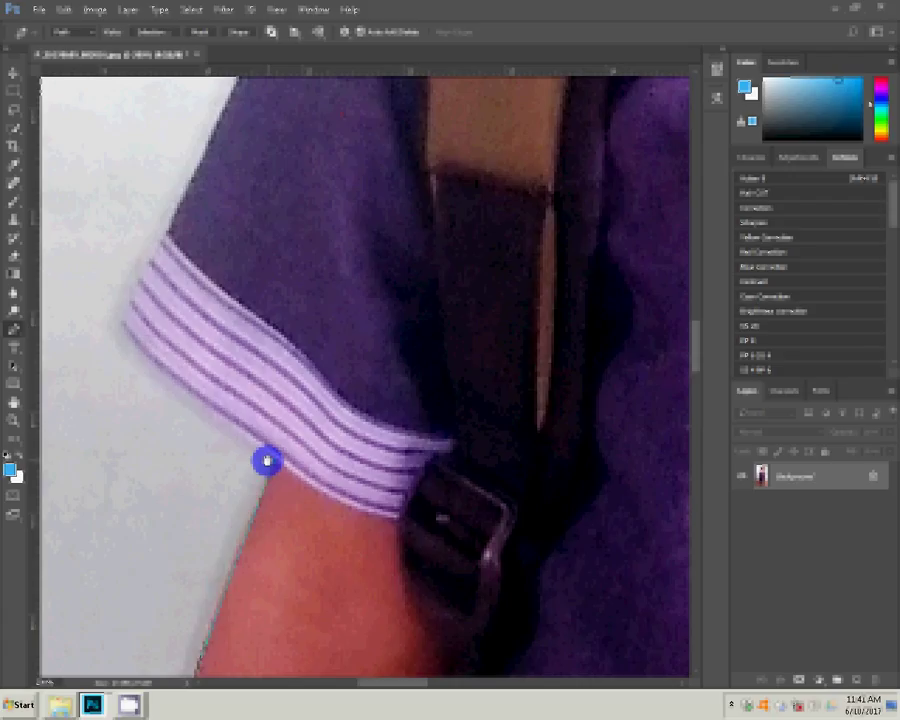
left_click(272, 466)
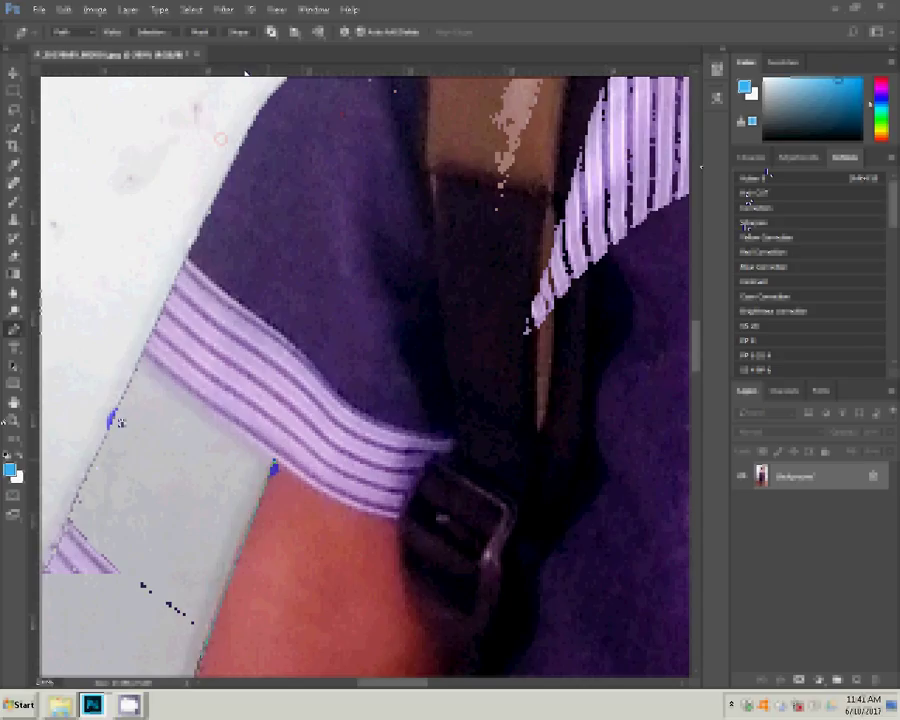
left_click(223, 10)
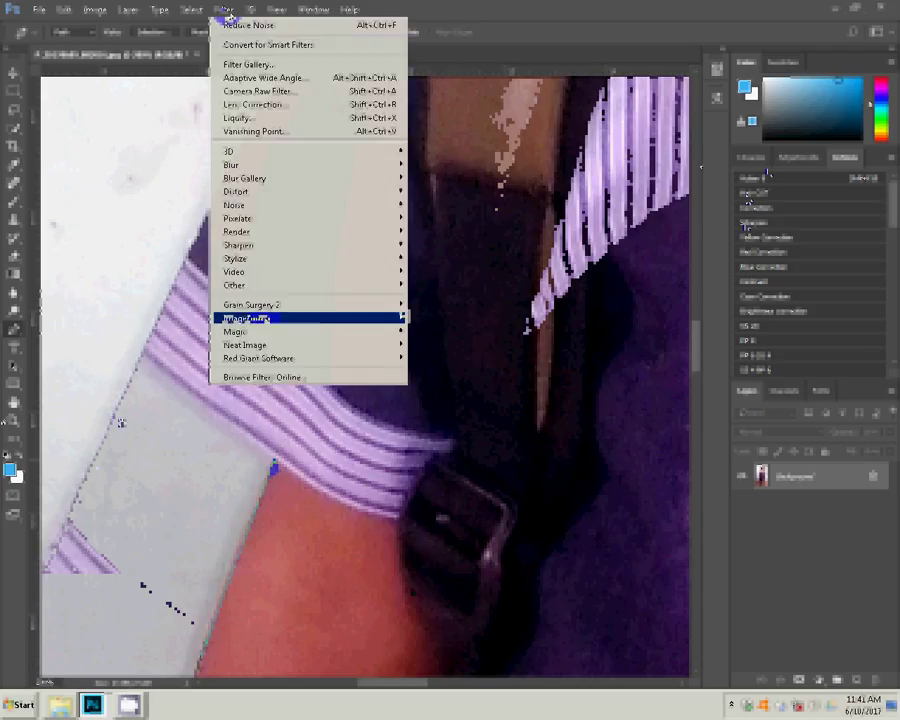
mouse_move(247, 318)
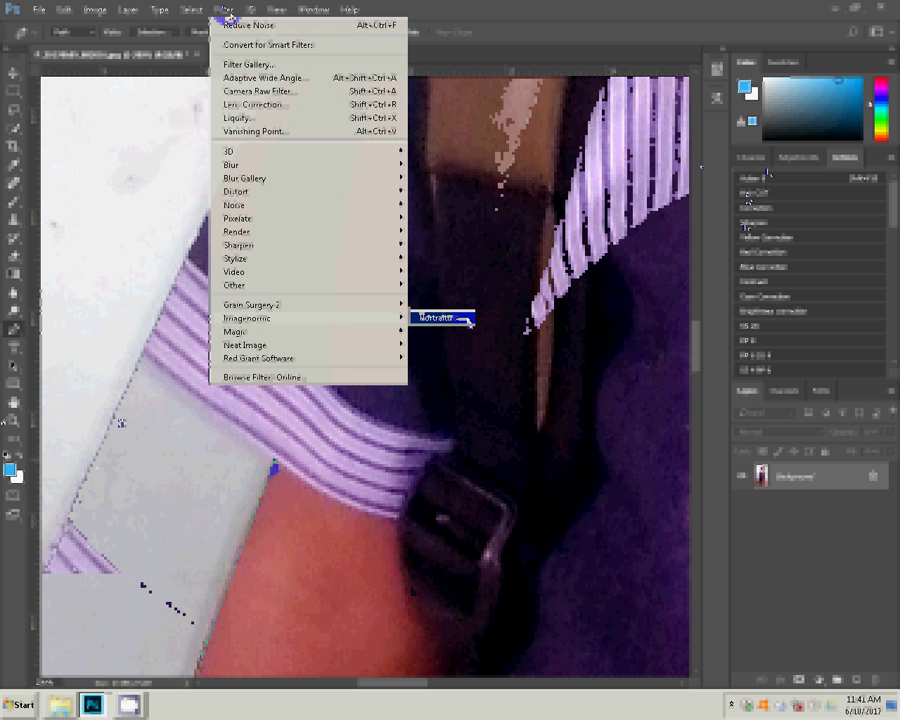
- Apply Imagenomic Portraiture with the Smoothing preset, then add an anchor point at the shoulder
left_click(467, 320)
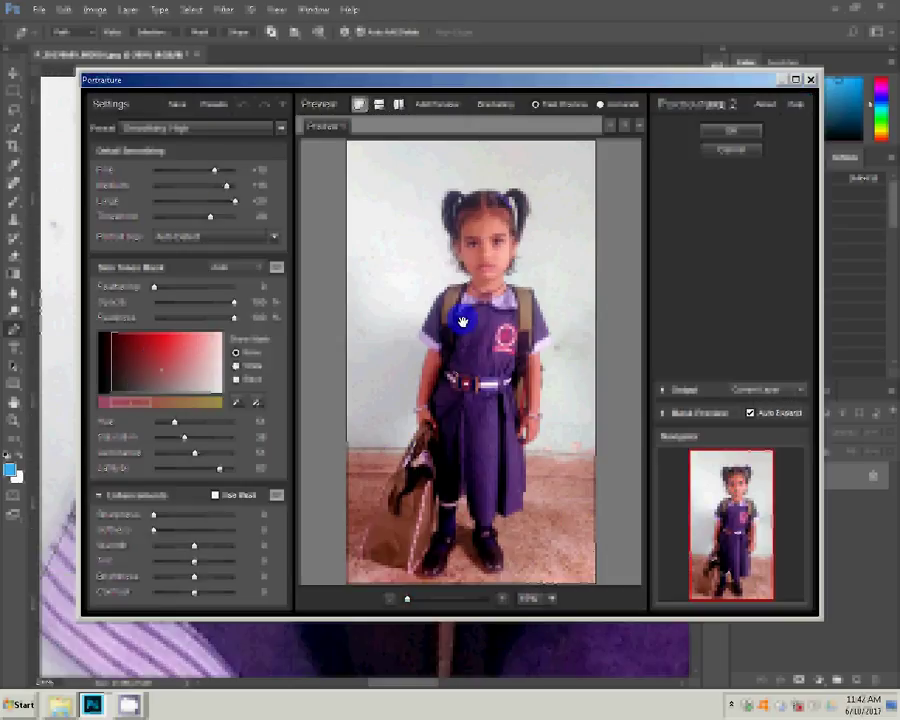
left_click(744, 133)
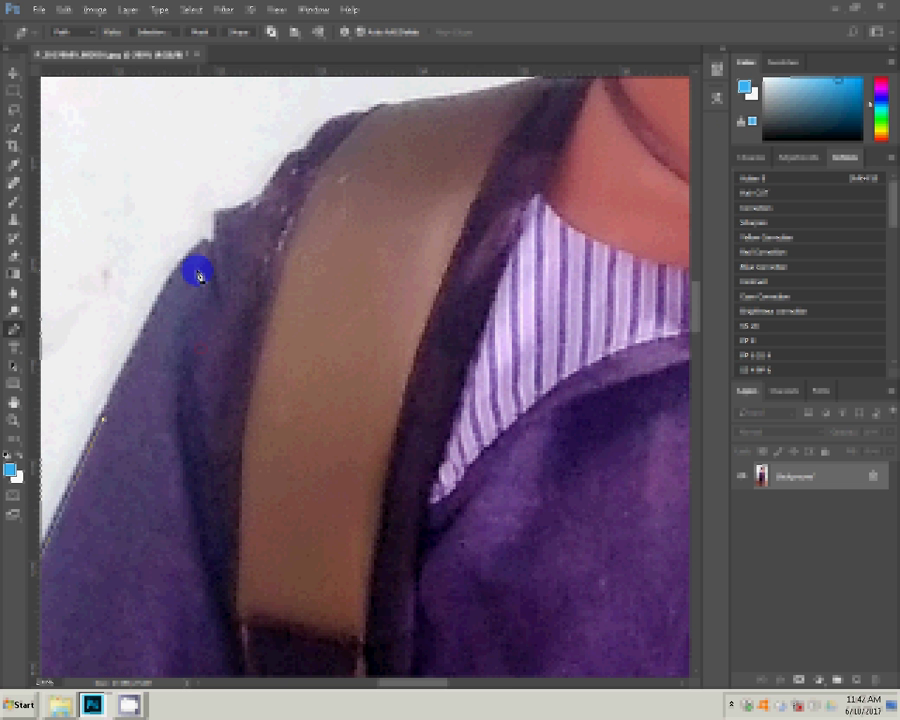
left_click(205, 228)
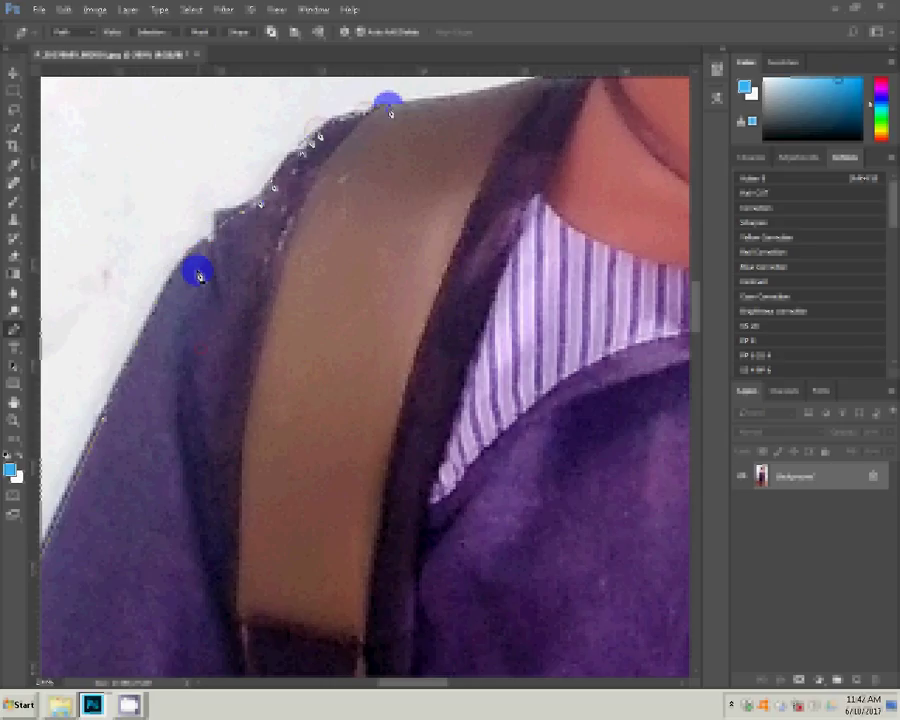
- Trace the Pen outline along the collar edge with four anchor points
left_click_drag(386, 100, 262, 403)
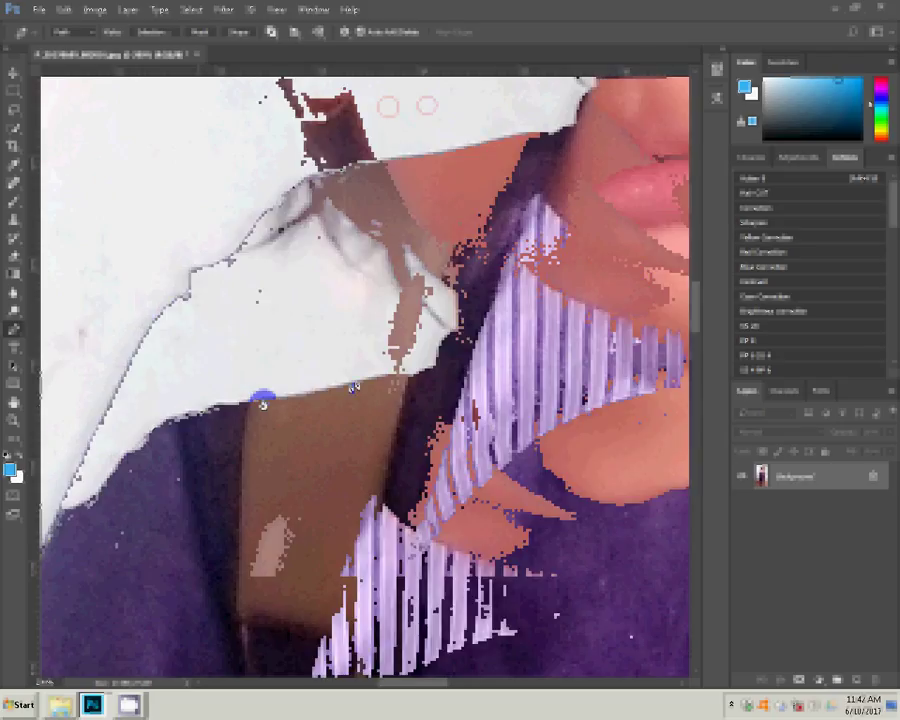
left_click(267, 368)
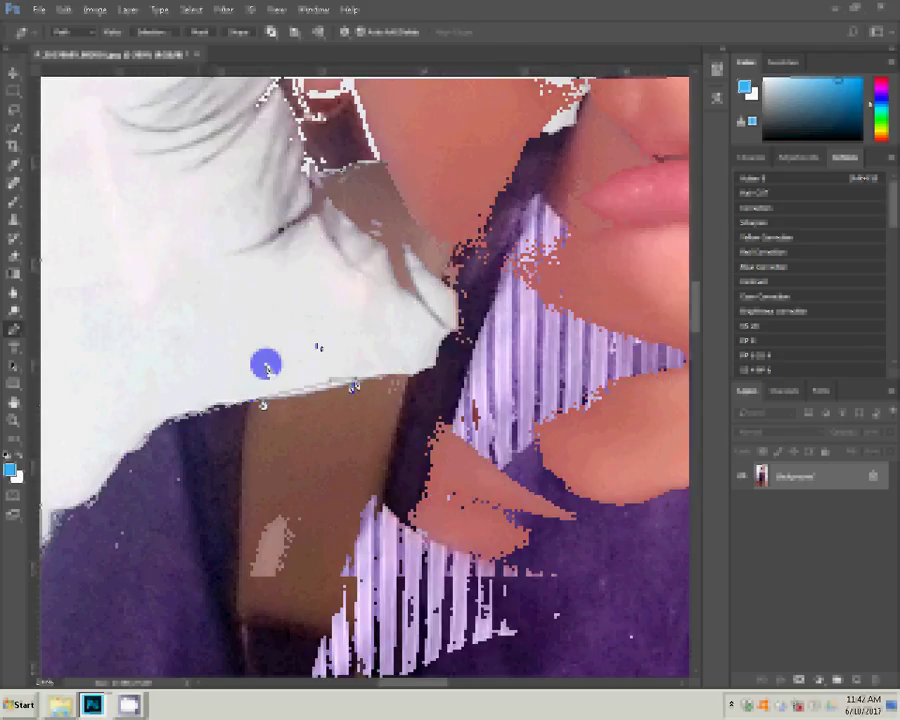
left_click(393, 386)
left_click(421, 377)
left_click(443, 354)
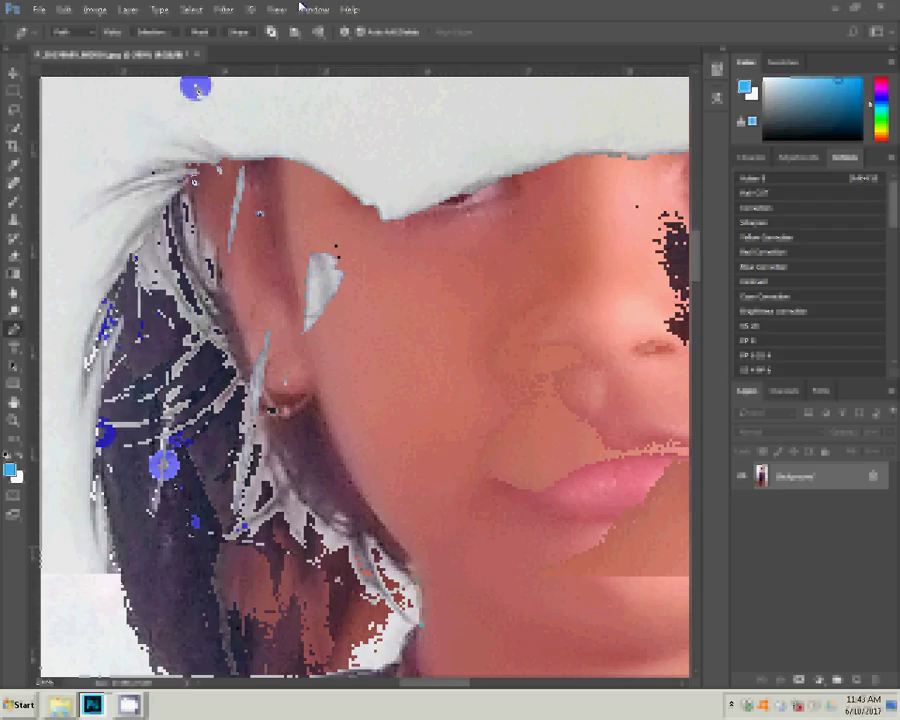
- Continue the outline over the cheek, ponytail and hair edges down to the ear
left_click(388, 234)
left_click(514, 182)
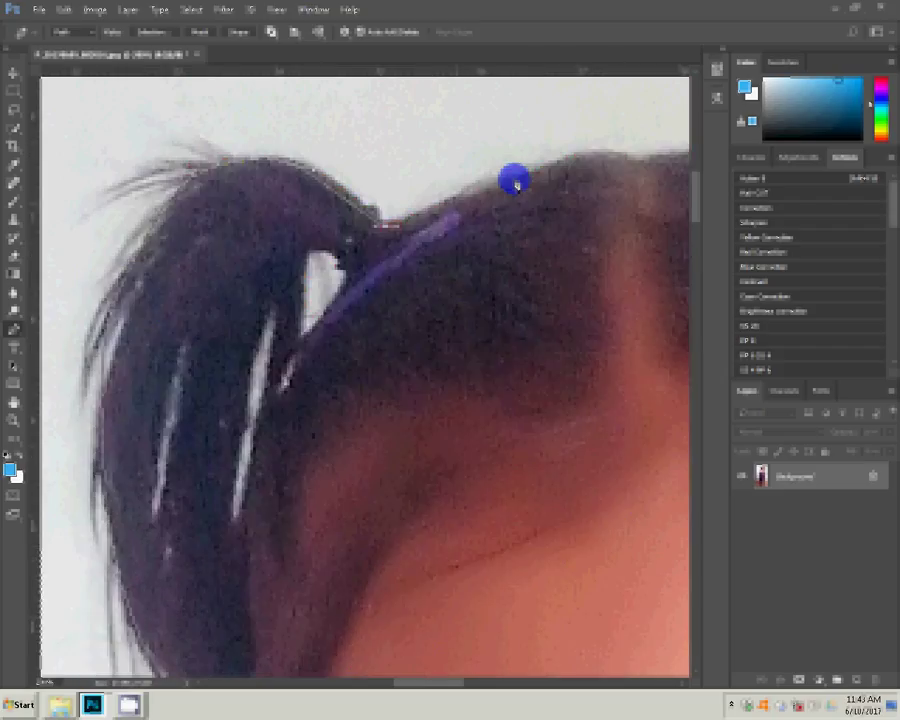
left_click(581, 146)
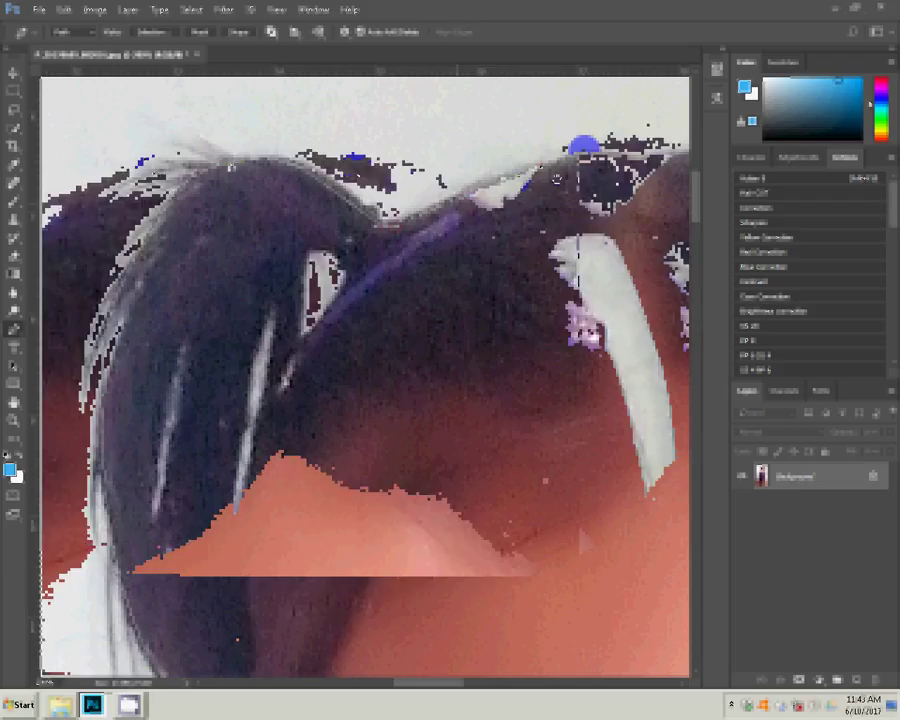
left_click(410, 170)
left_click(70, 180)
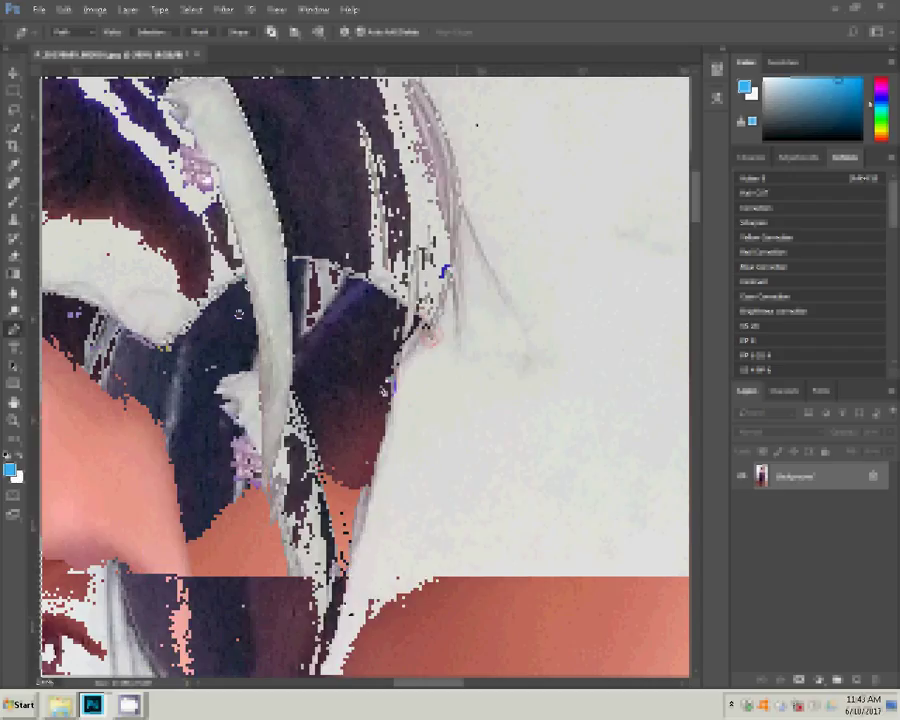
left_click(312, 318)
left_click(289, 398)
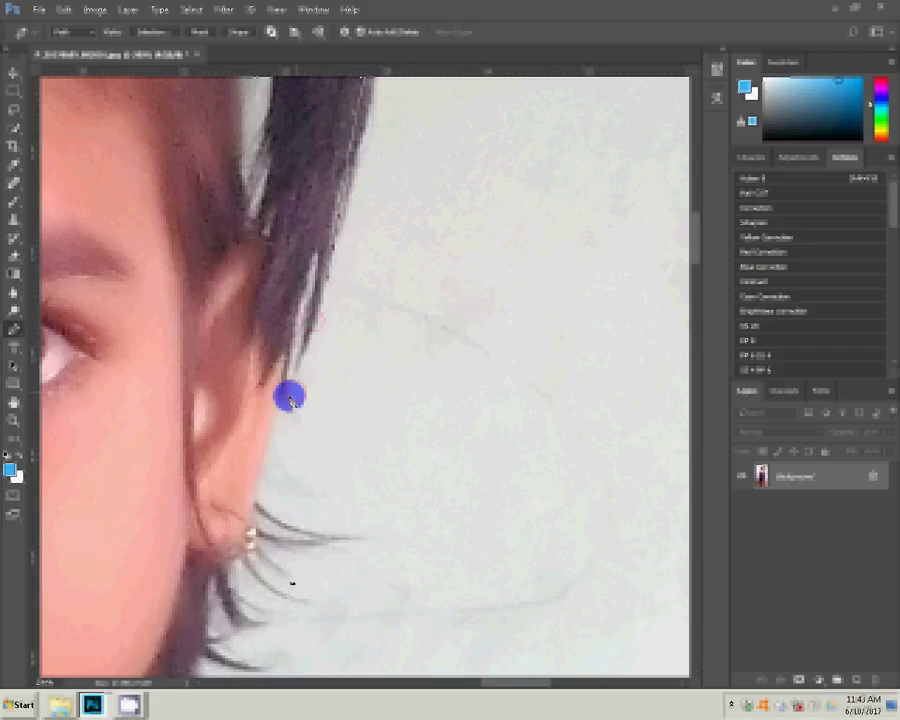
- Trace curved outline segments along the loose hair ends, down the neck and along the sleeve
scroll(289, 399, "down", 3)
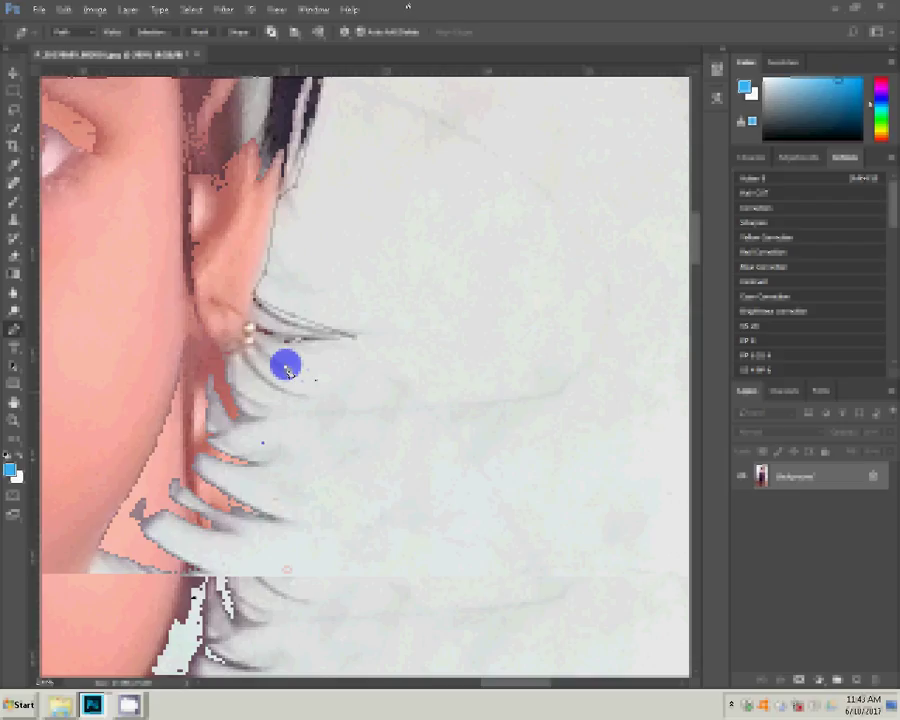
mouse_move(287, 370)
left_mouse_down()
mouse_move(160, 591)
mouse_move(347, 378)
left_mouse_up()
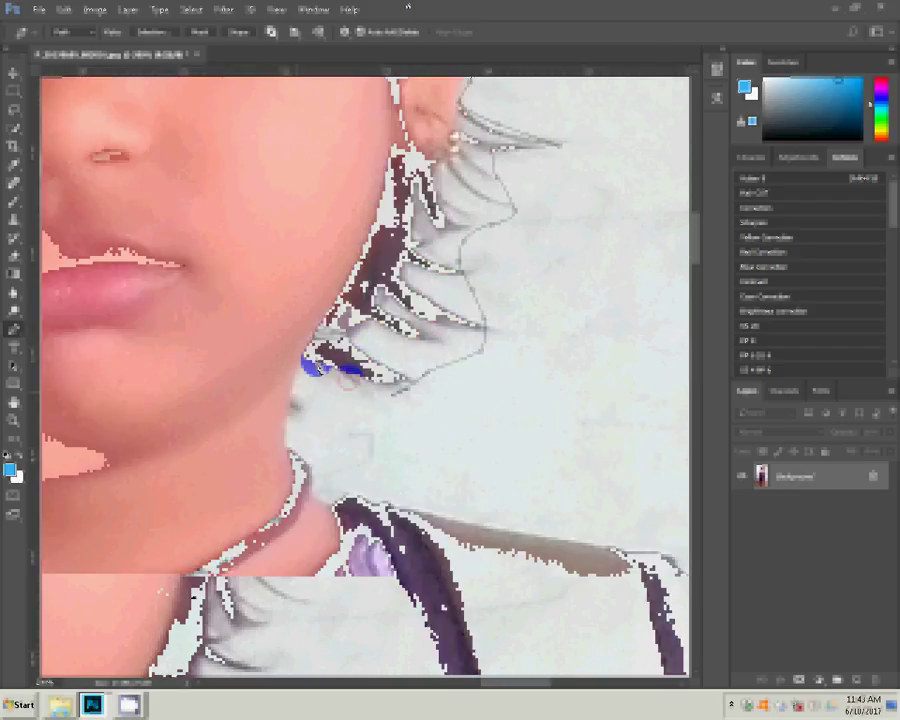
left_click_drag(313, 366, 322, 492)
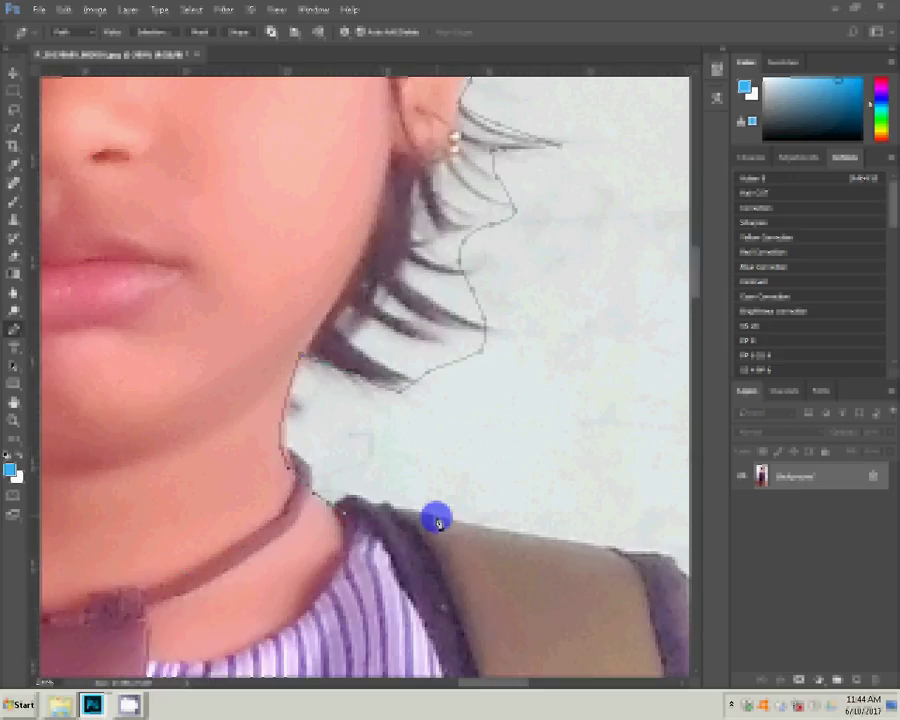
left_click_drag(437, 519, 260, 357)
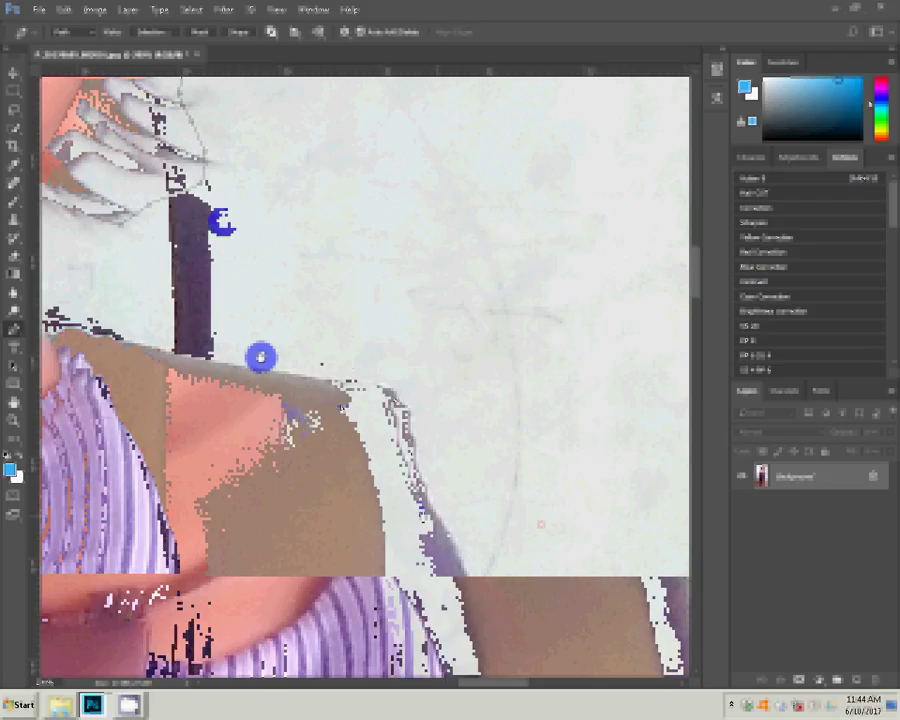
left_click_drag(260, 357, 314, 434)
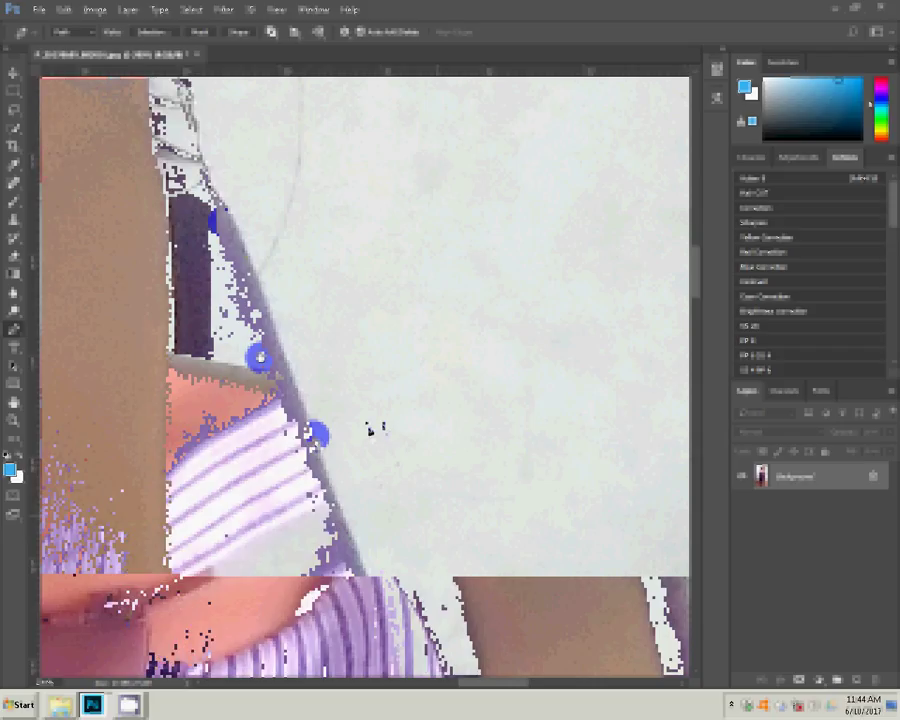
left_click_drag(316, 434, 366, 424)
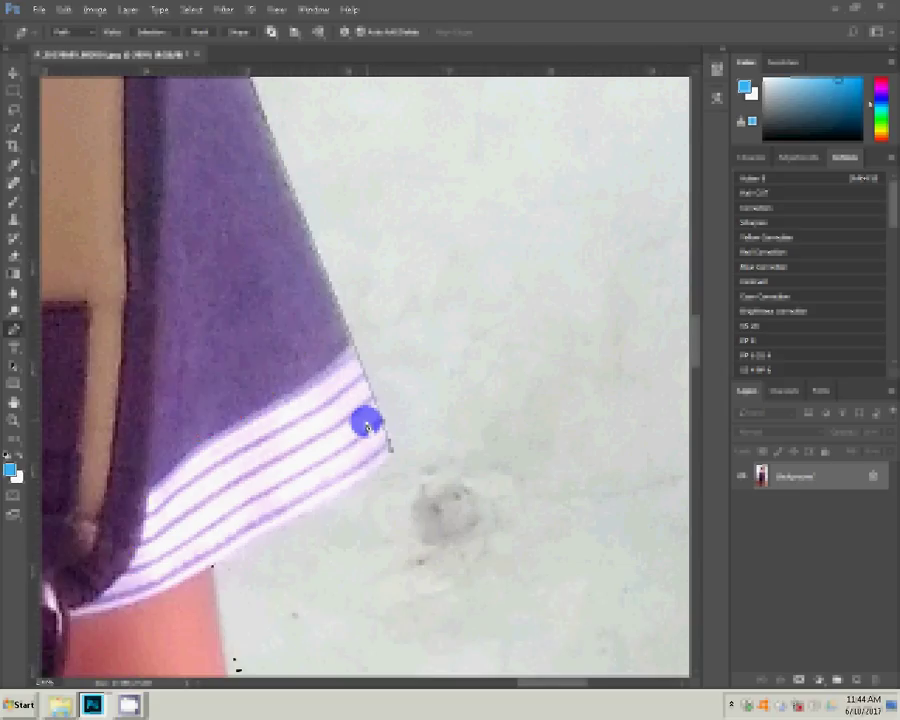
key("Return")
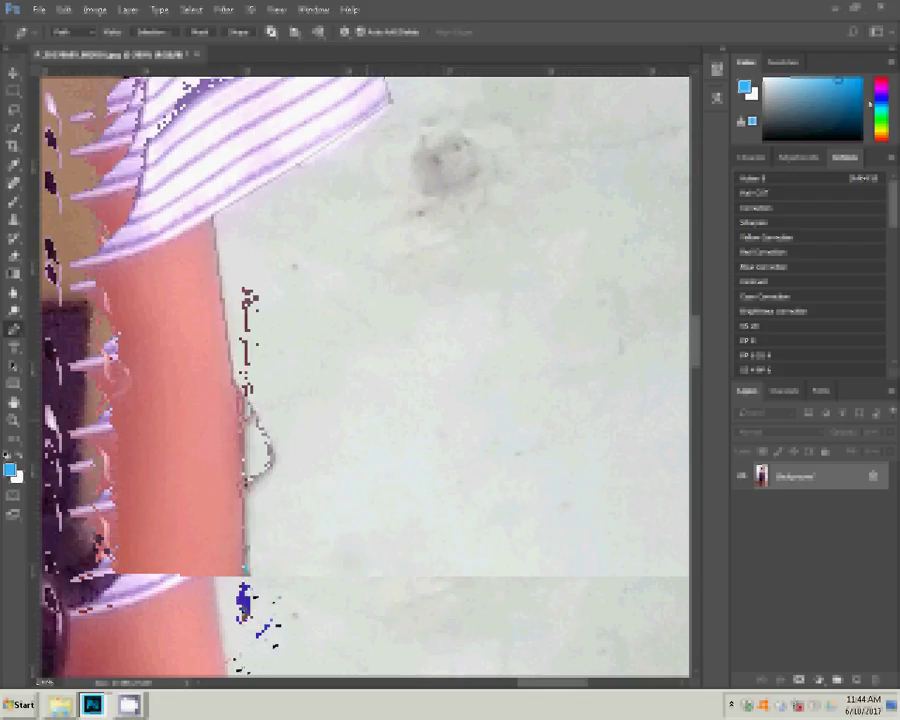
- Add curved anchor points following the arm's edge
left_click(228, 592)
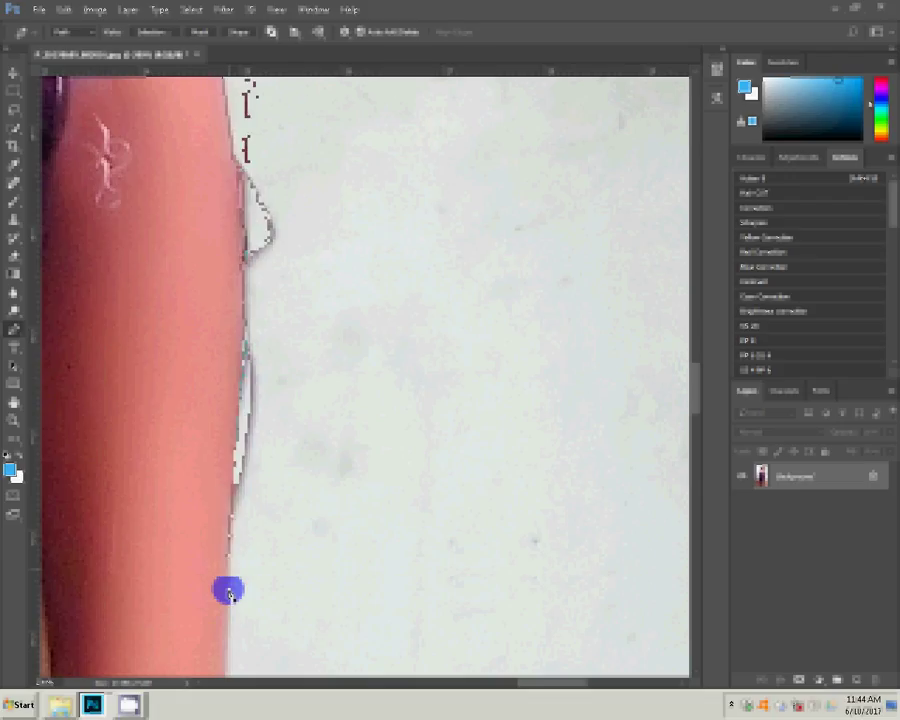
left_click(277, 460)
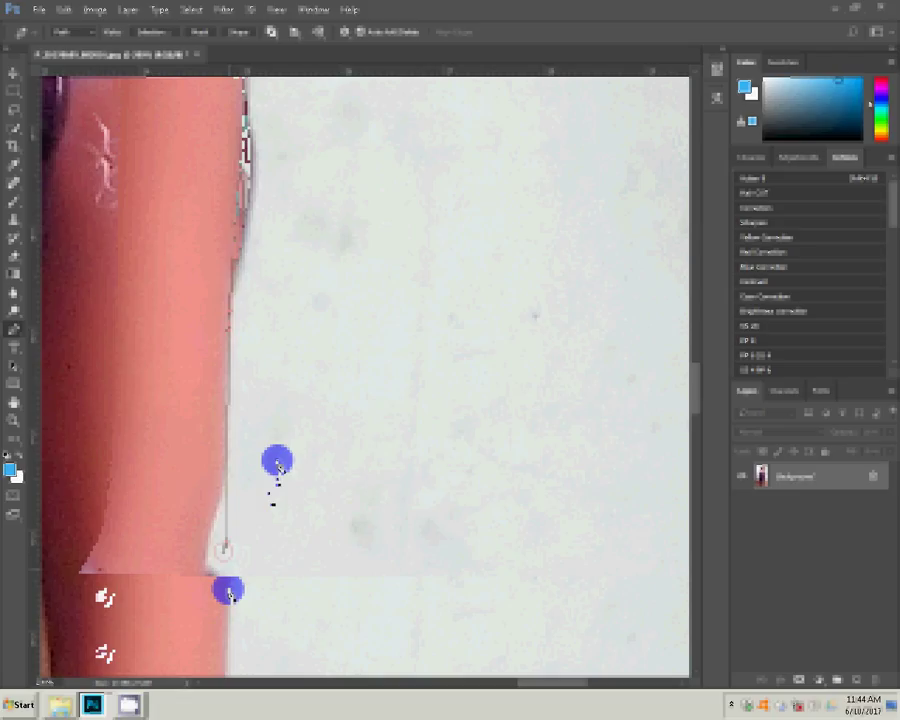
left_click_drag(277, 463, 268, 510)
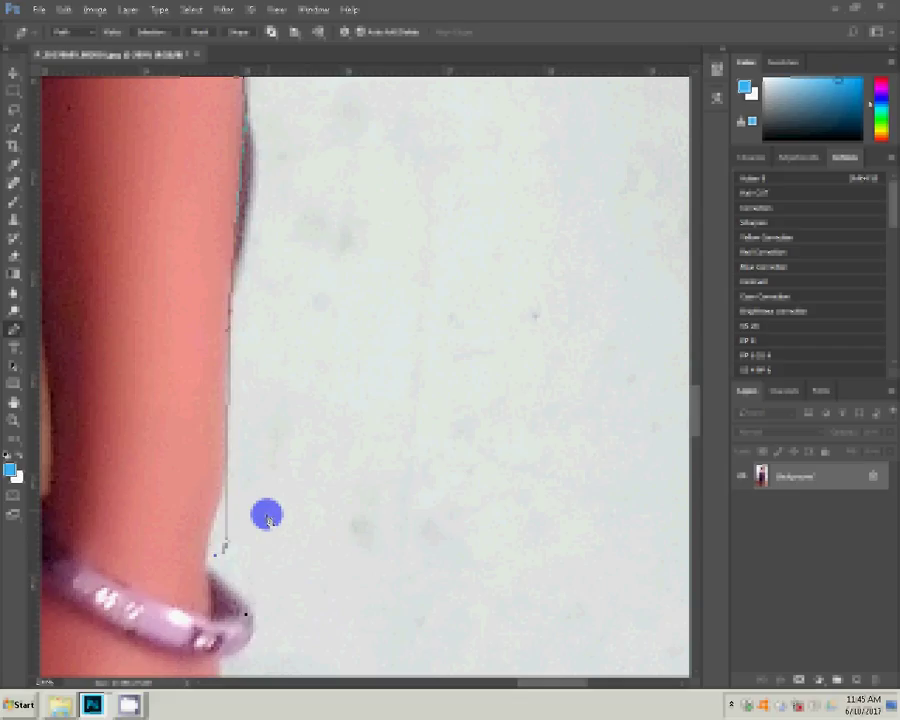
- Add anchor points past the hand and down the child's side along the purple uniform's edge
left_click(268, 519)
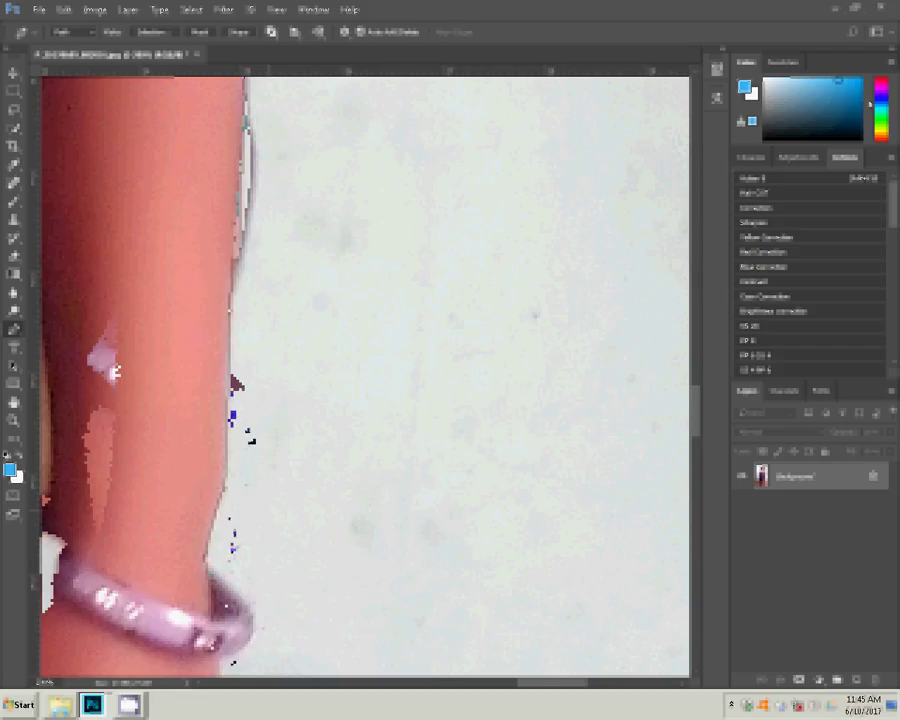
scroll(207, 470, "down", 3)
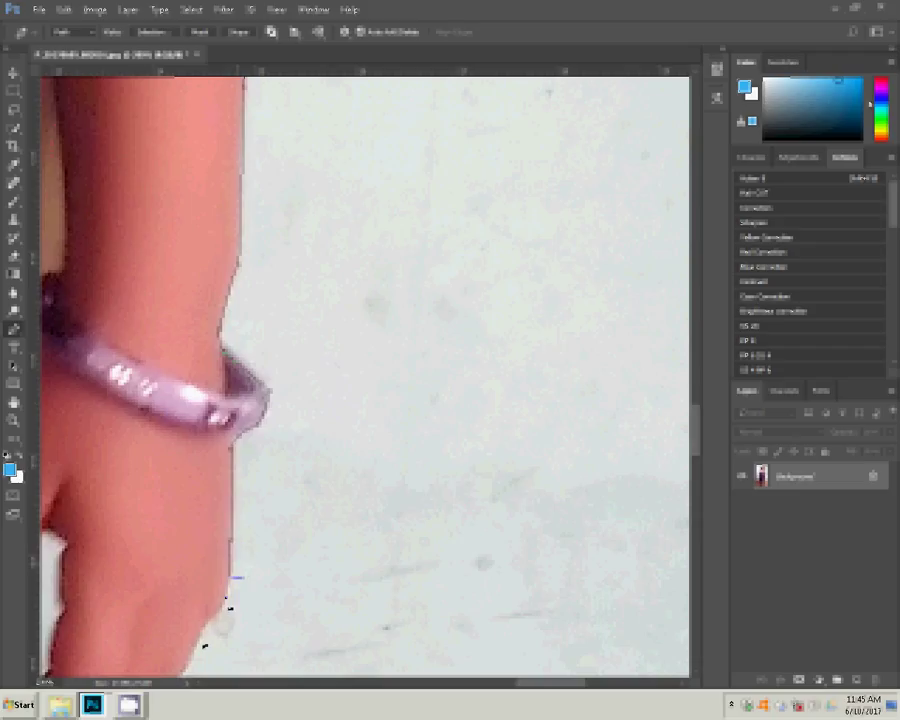
left_click(248, 505)
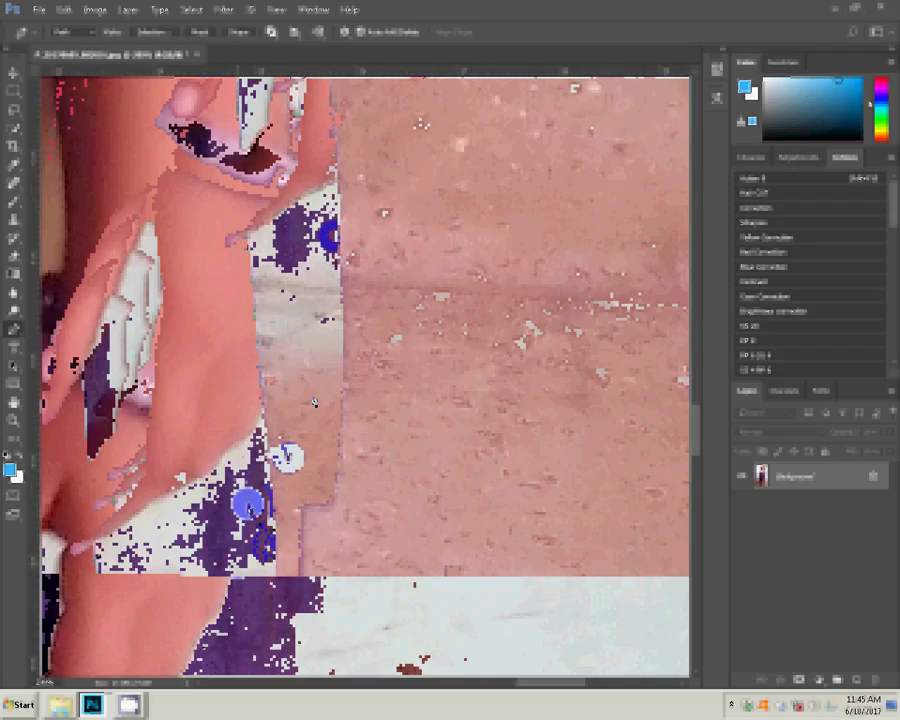
left_click(312, 398)
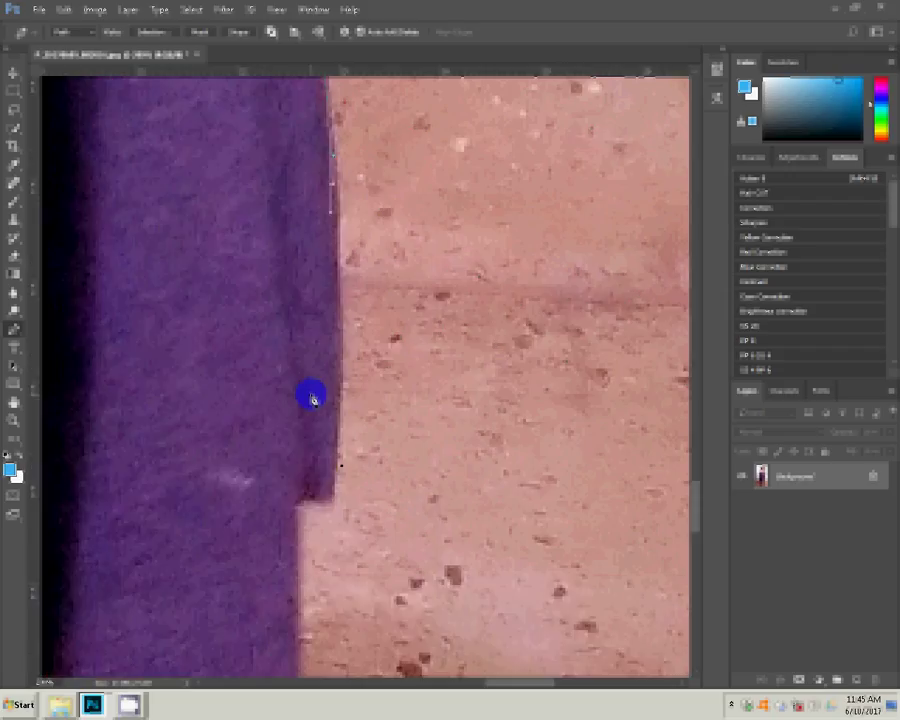
left_click(305, 550)
left_click(330, 313)
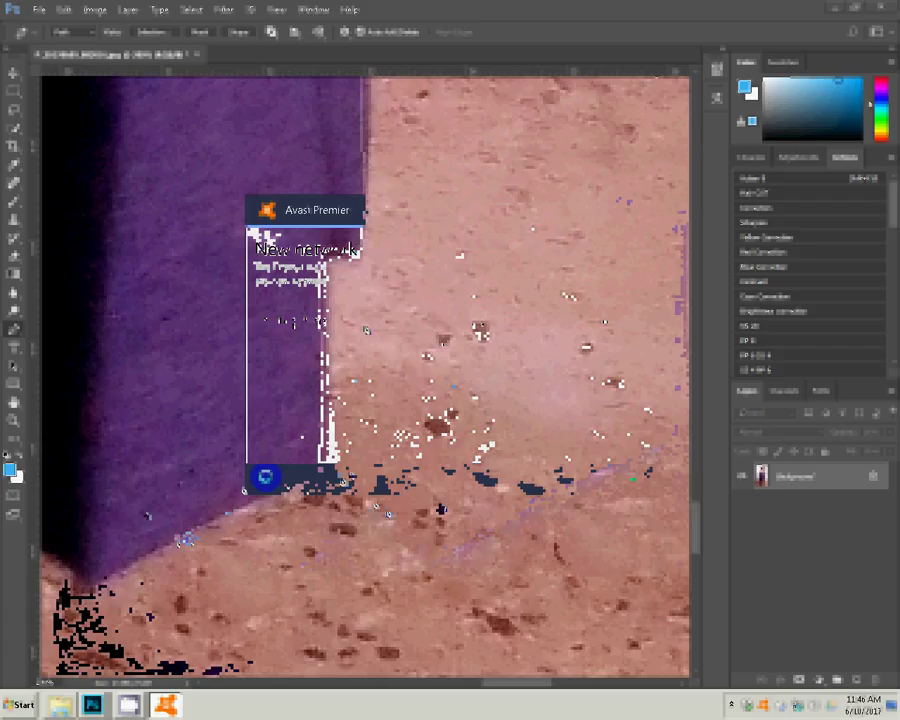
left_click(366, 330)
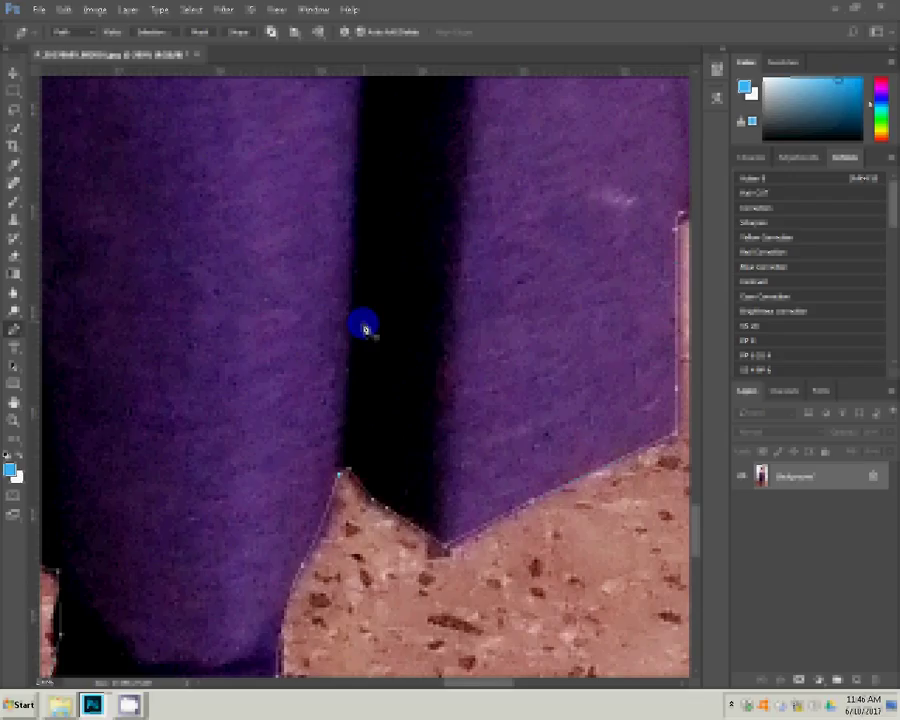
- Make a selection from the traced path, copy the child to a new layer with Ctrl+J, and fit to screen
right_click(366, 329)
left_click(398, 385)
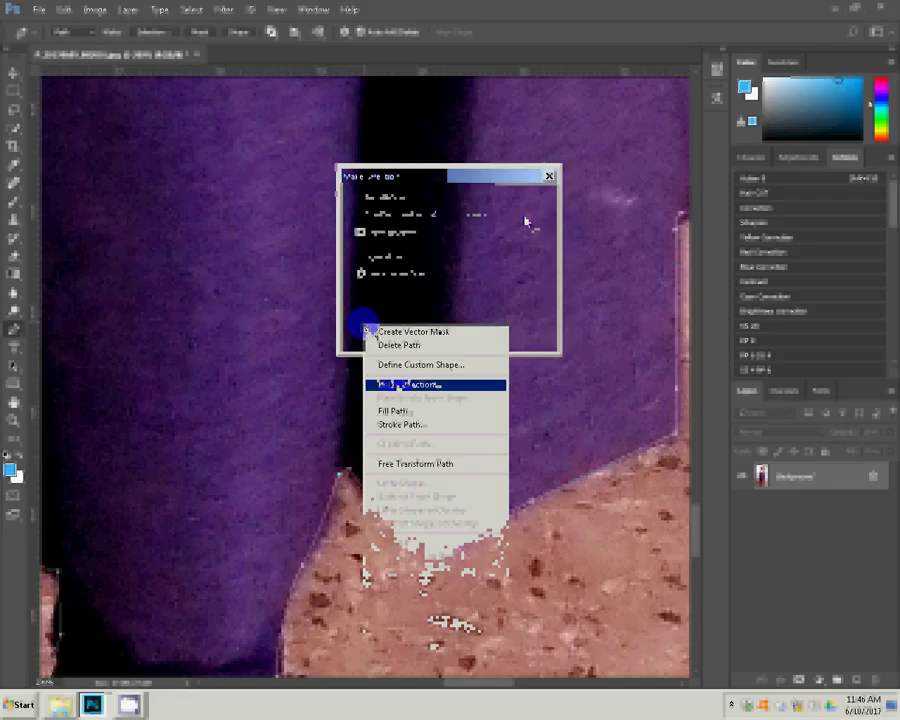
left_click(532, 210)
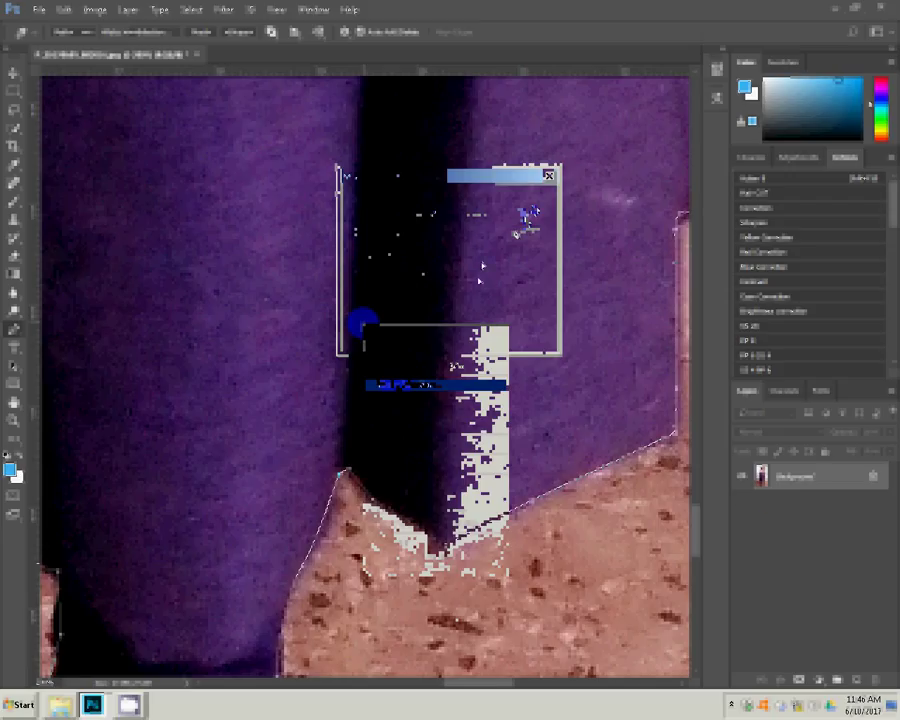
key("ctrl+j")
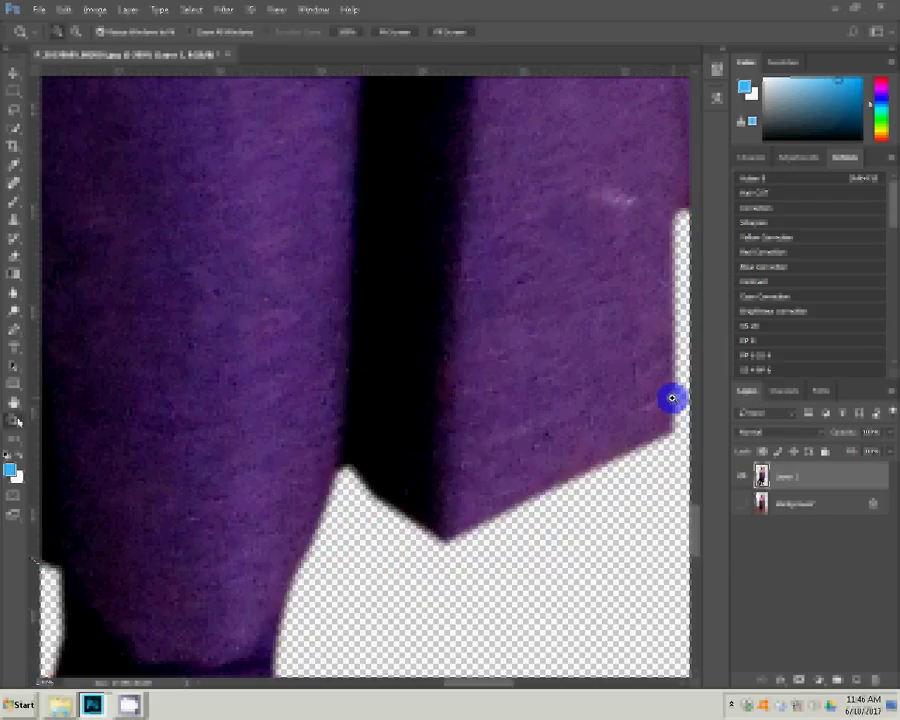
left_click(385, 33)
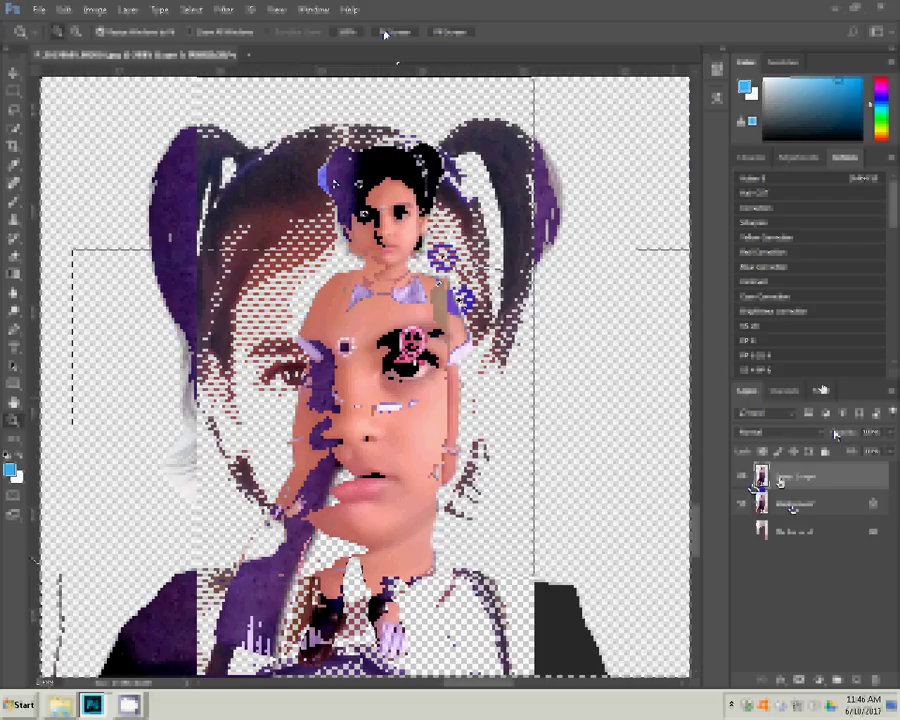
- Hide the top copy layer, change its blending mode, and select the upper copy layer
left_click(216, 11)
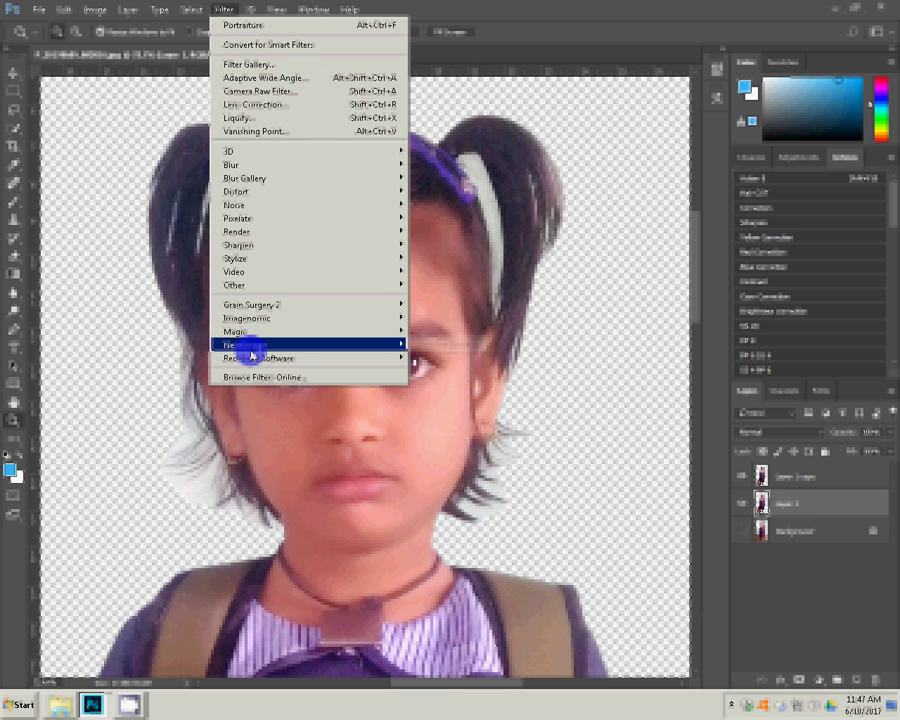
left_click(605, 356)
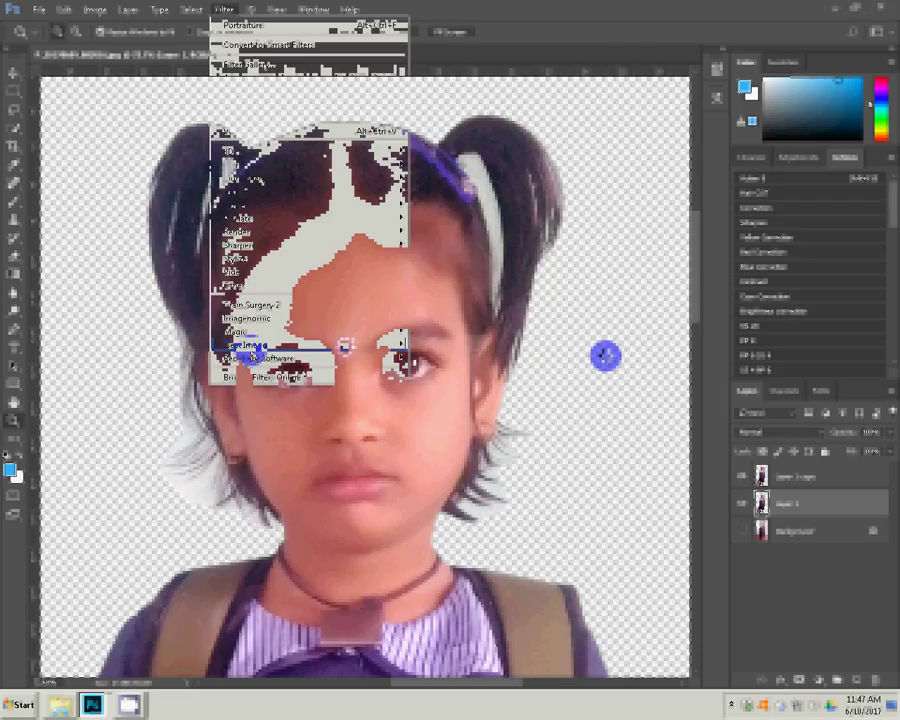
left_click(742, 478)
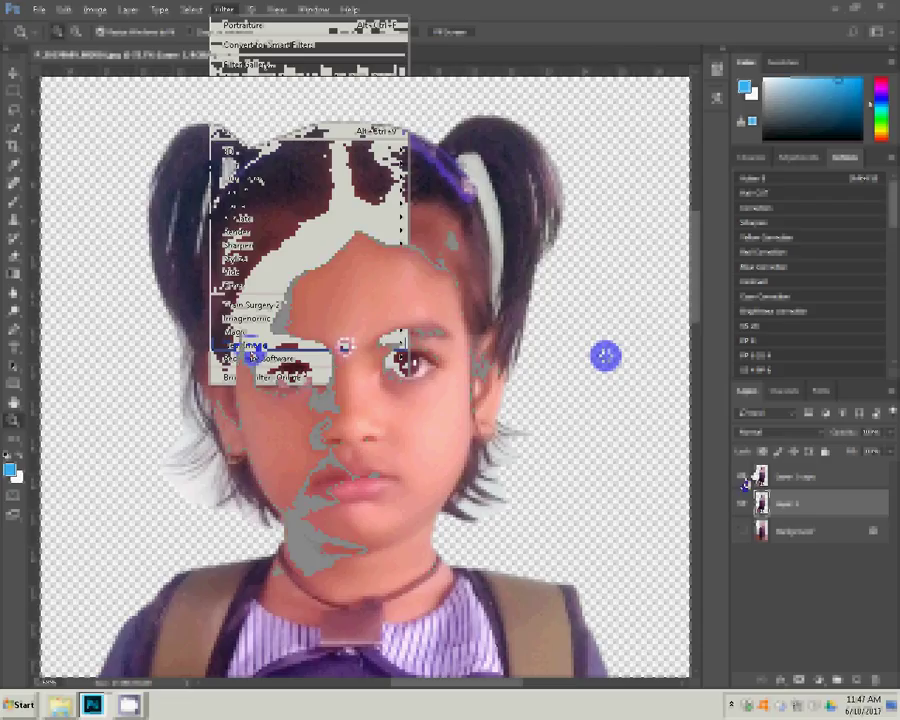
left_click(773, 433)
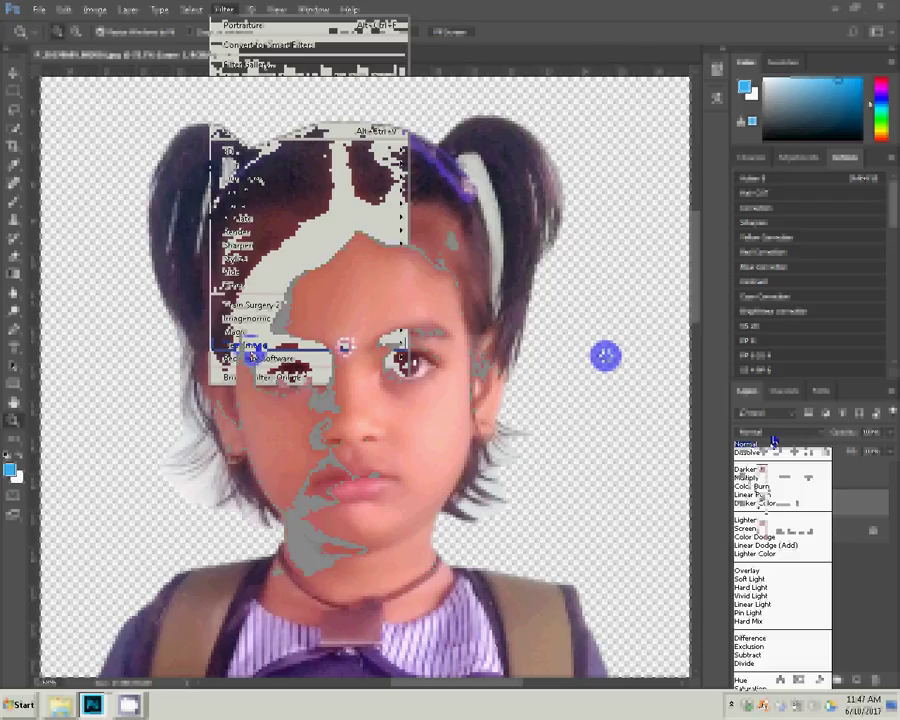
left_click(762, 470)
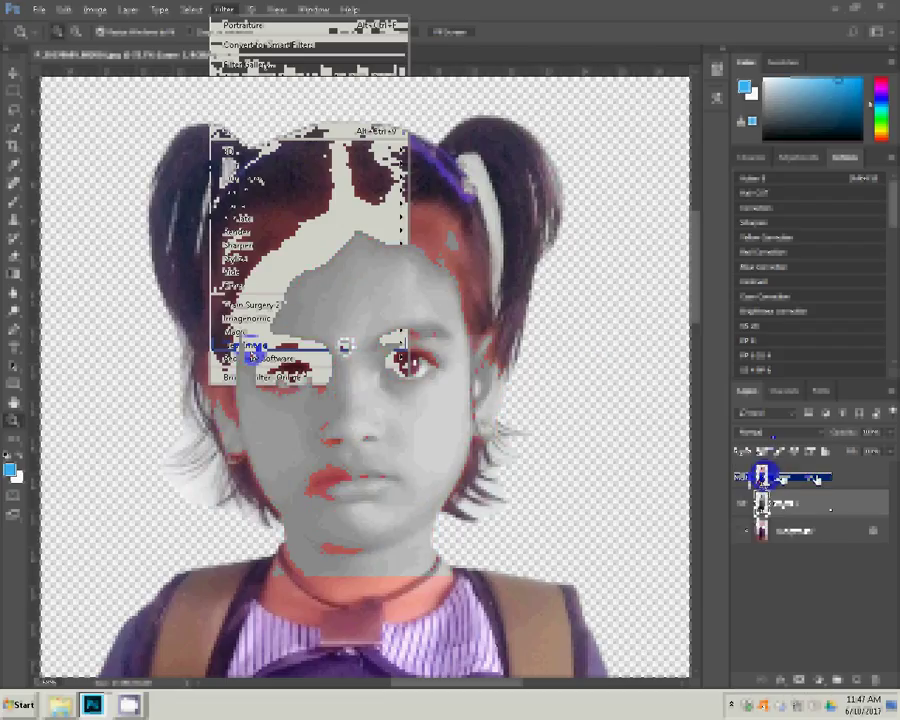
left_click(577, 420)
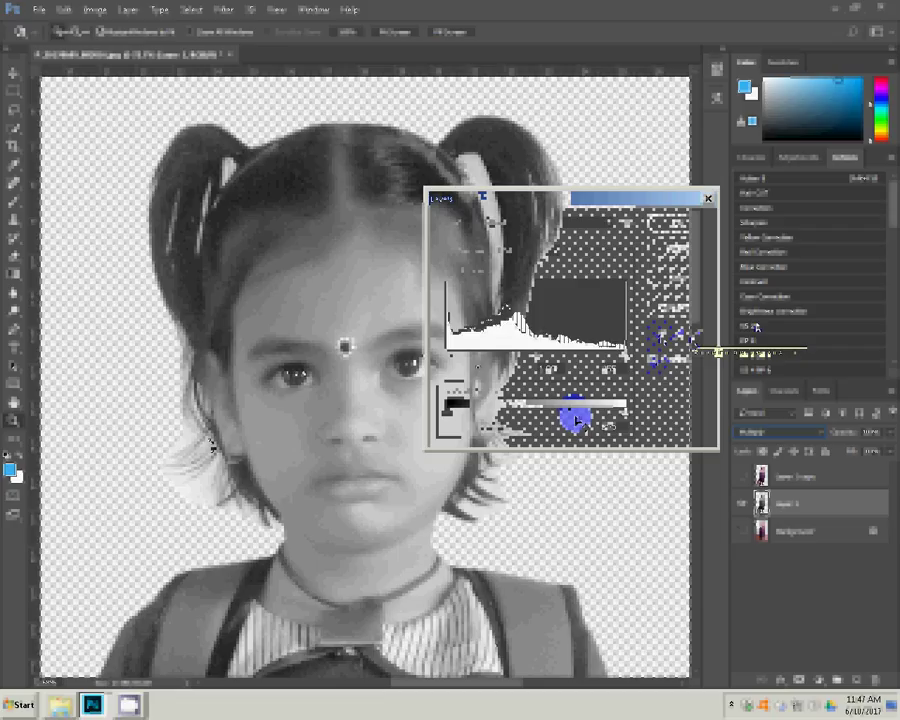
- Sample tonal points with the Levels eyedroppers, nudge the black input slider right, and apply
left_click(212, 445)
left_click(205, 440)
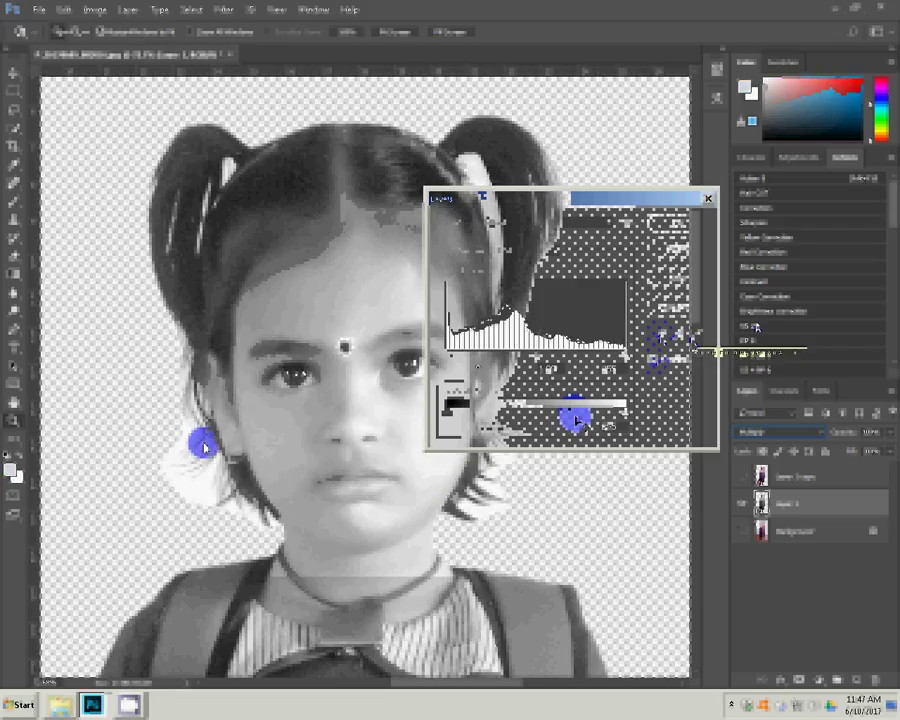
left_click(492, 347)
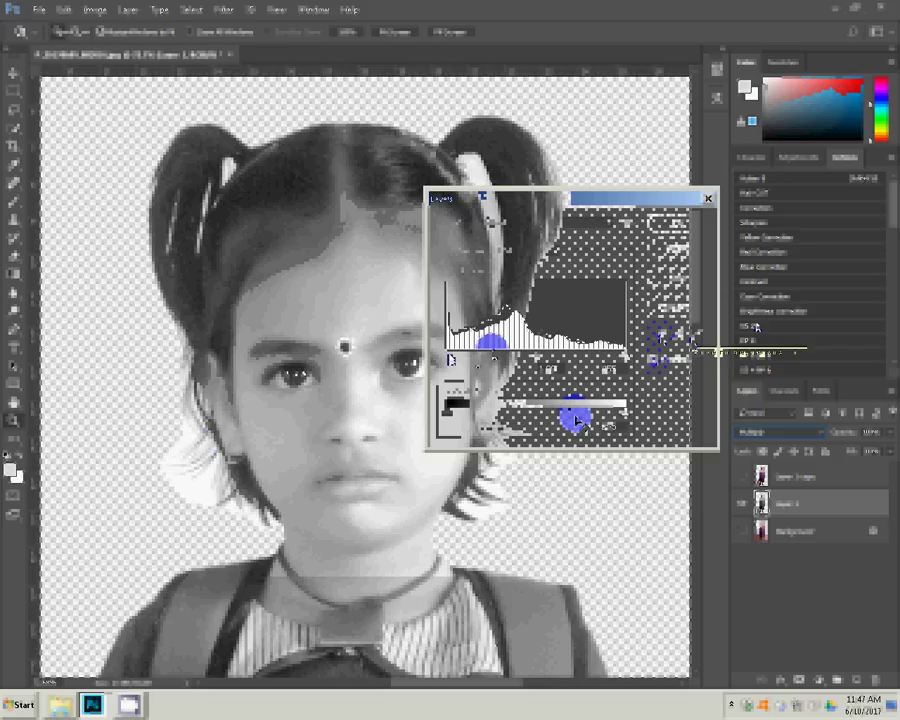
left_click_drag(451, 358, 459, 362)
left_click(457, 352)
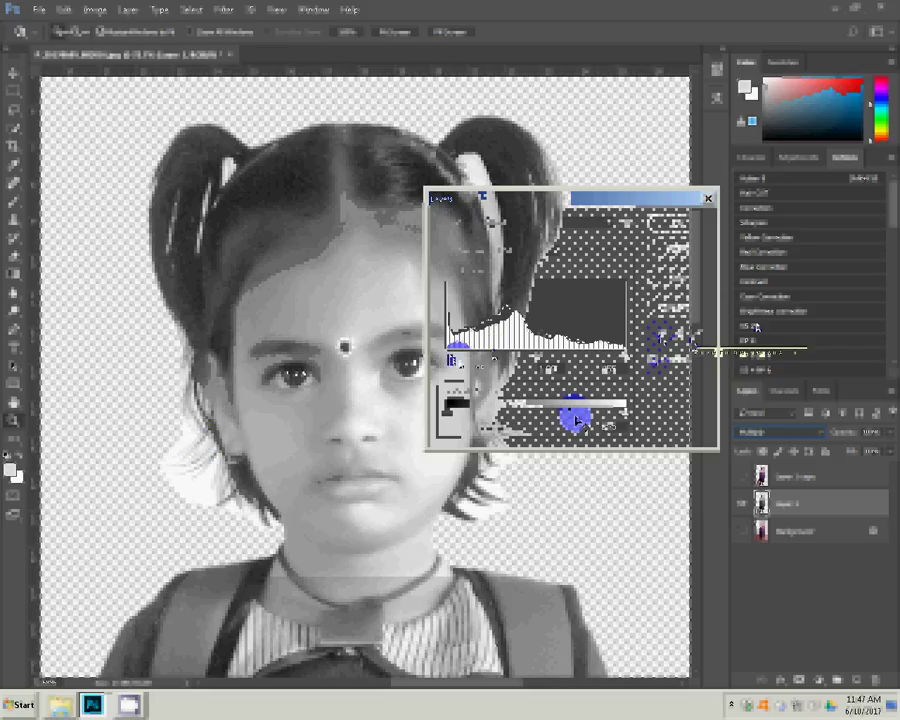
left_click(683, 224)
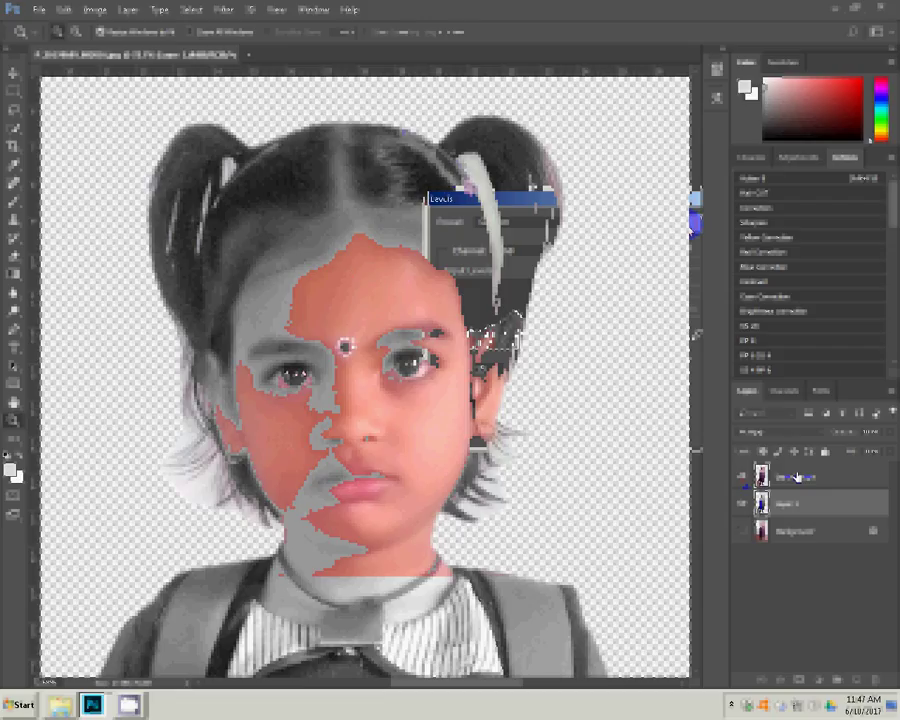
key("w")
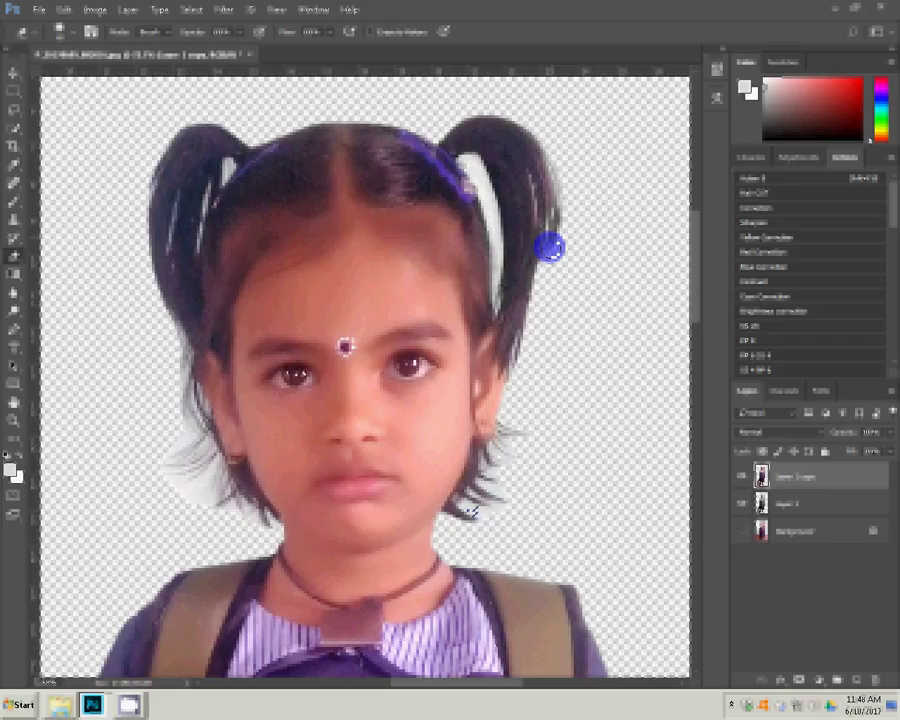
- Erase the blue clips on the right pigtail and below the left ear, undoing stray strokes
left_click_drag(556, 252, 545, 242)
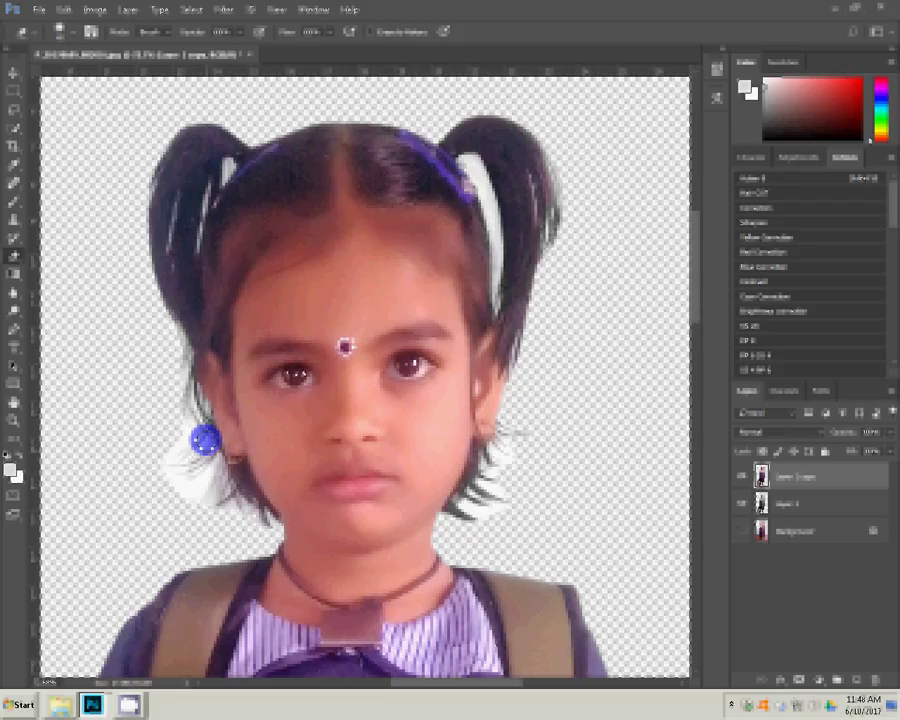
left_click(205, 440)
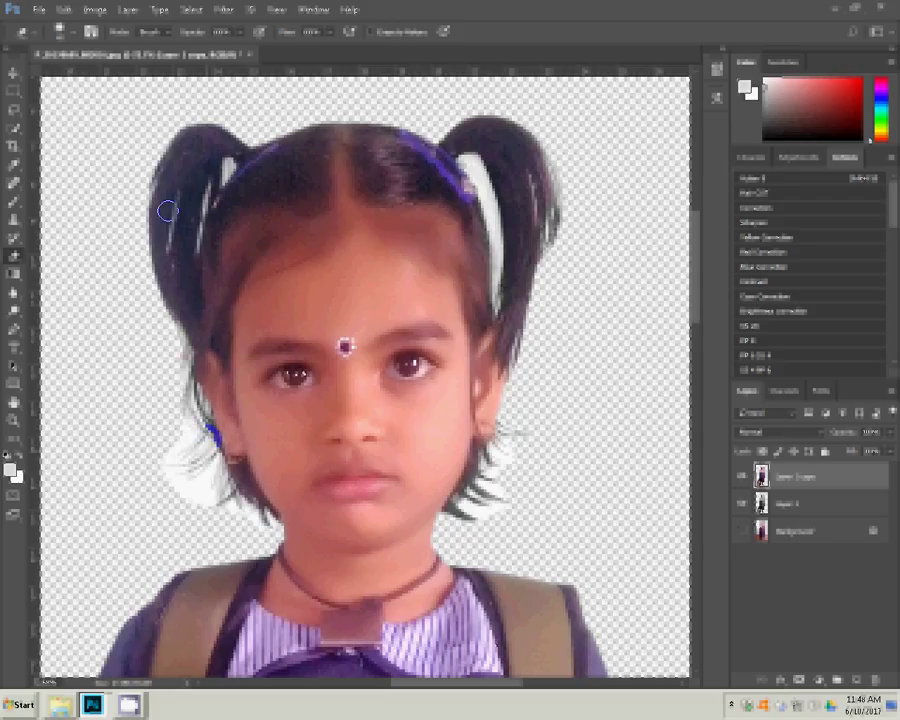
key("ctrl+z")
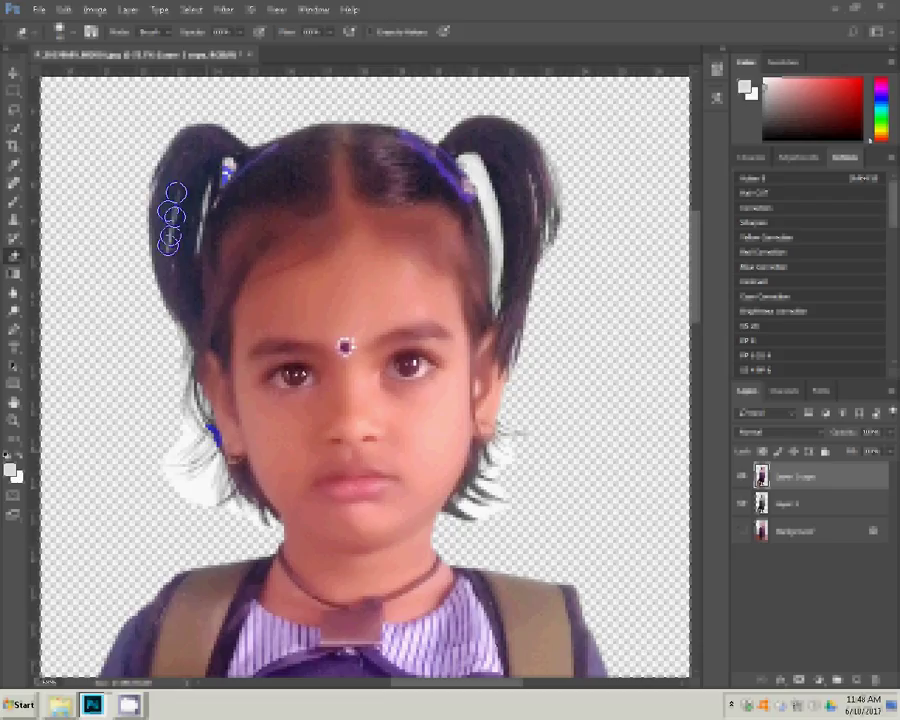
key("ctrl+z")
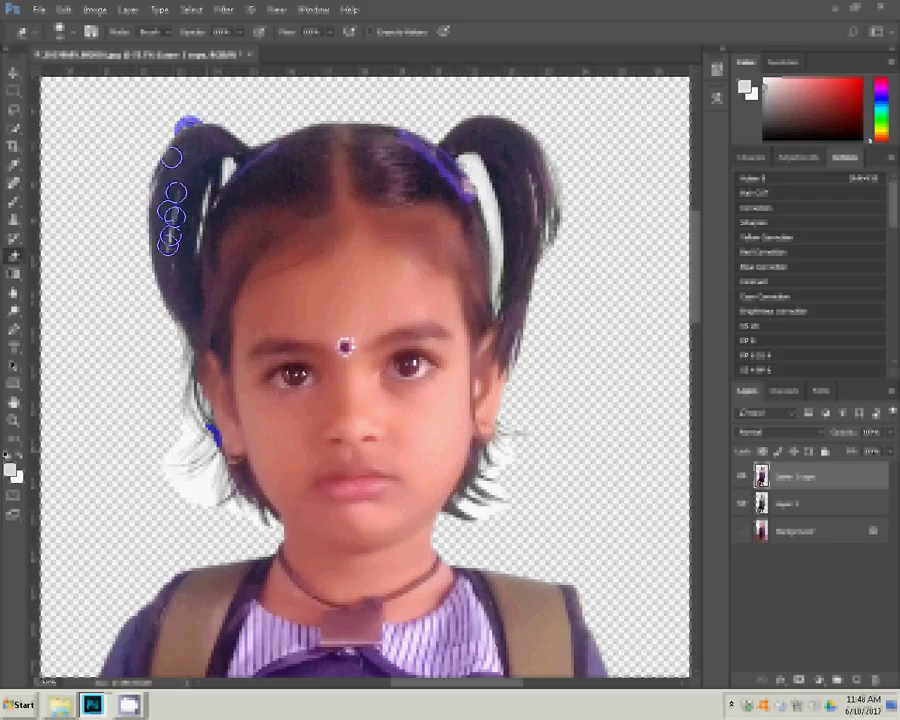
key("ctrl+z")
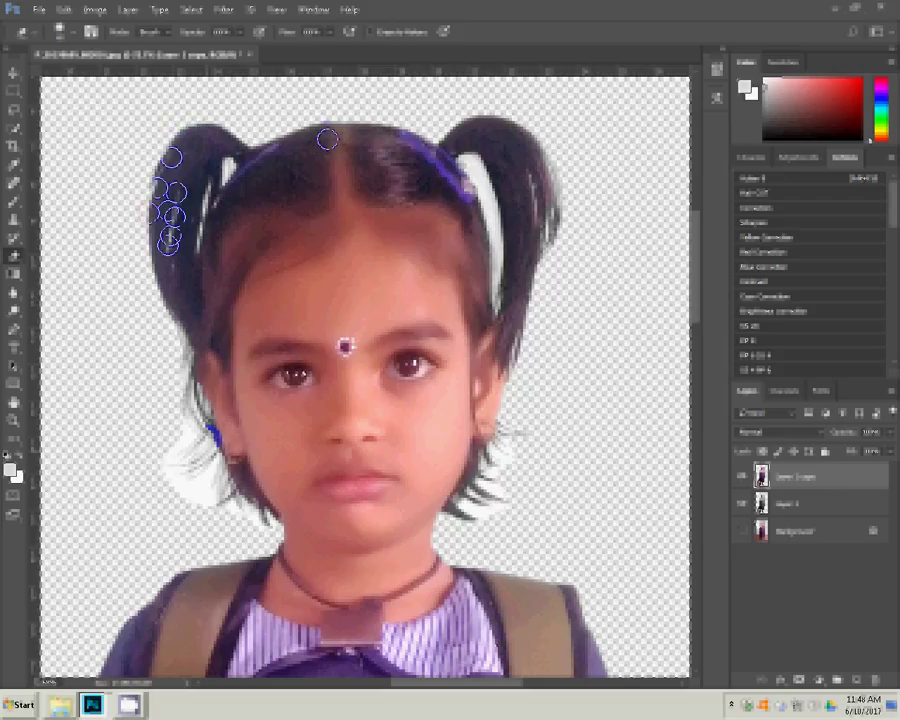
left_click(588, 400)
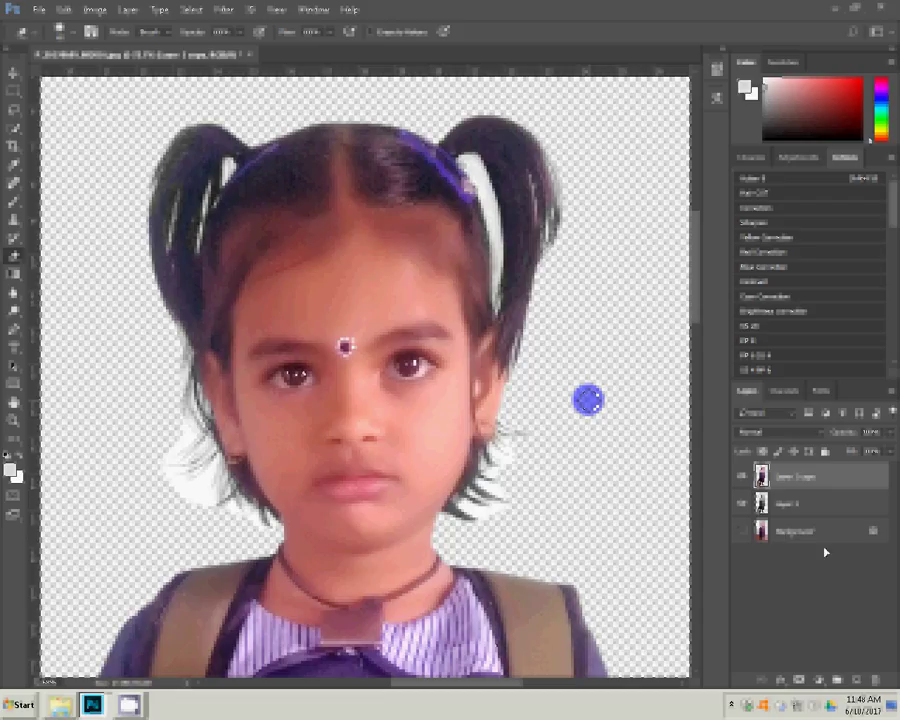
key("ctrl+z")
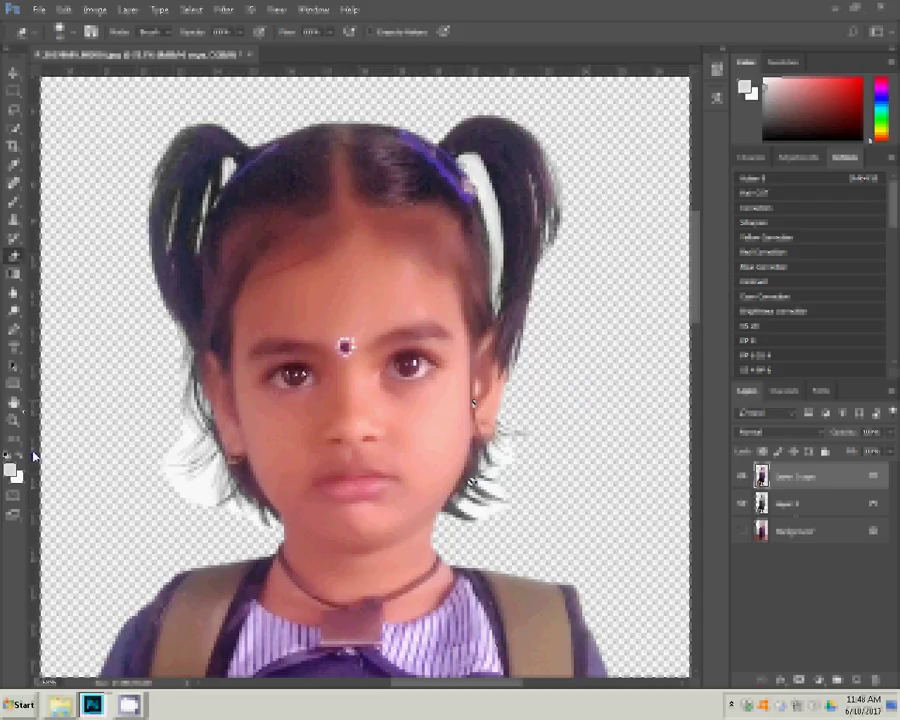
key("shift+e")
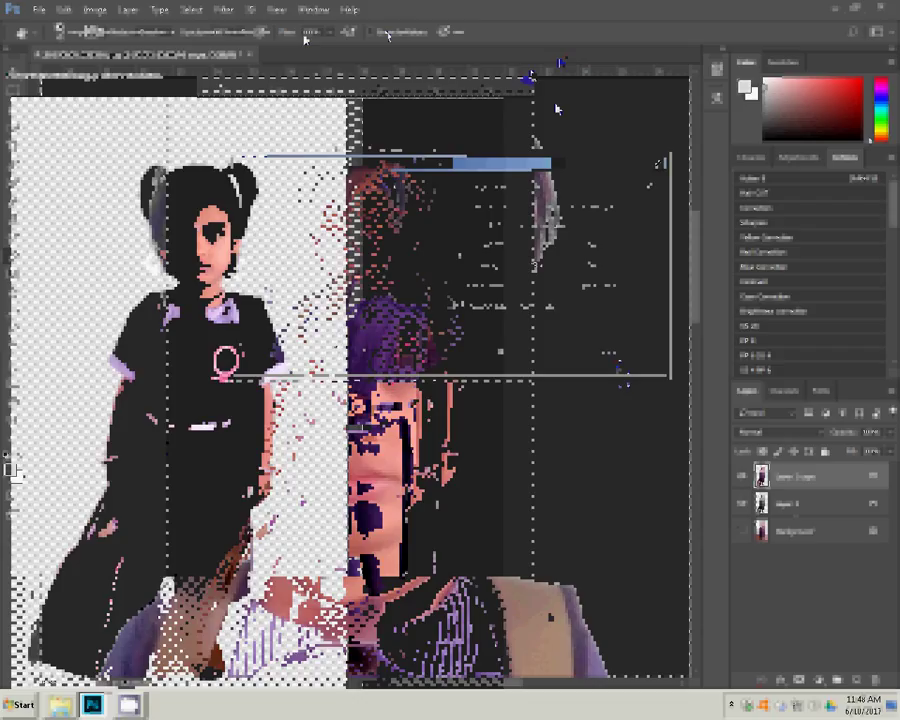
- Browse from Pictures to the Backgrounds folder on Local Disk (D:)
left_click(18, 705)
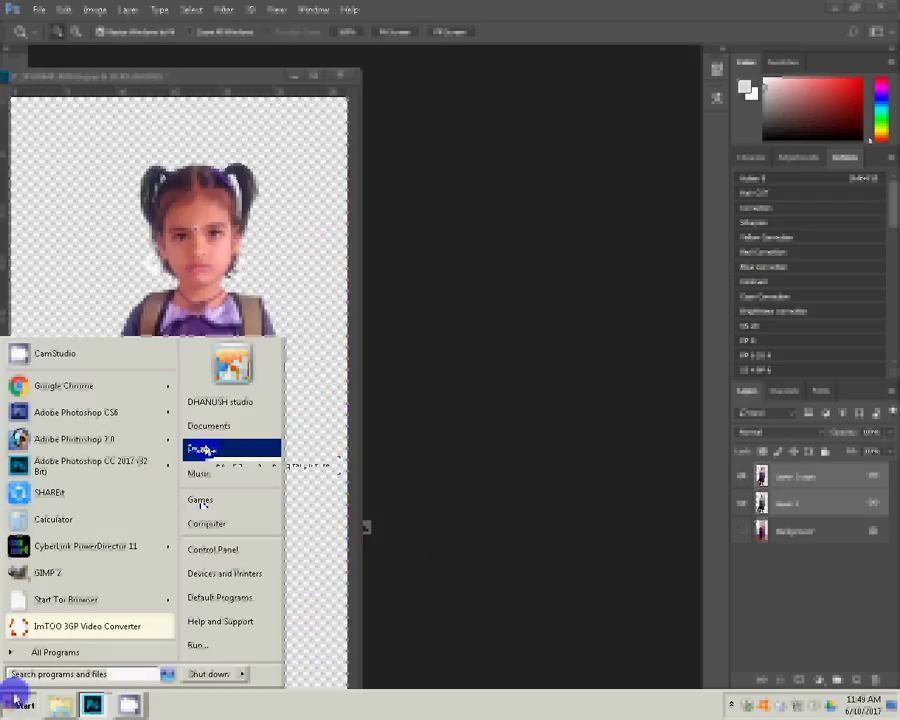
left_click(203, 449)
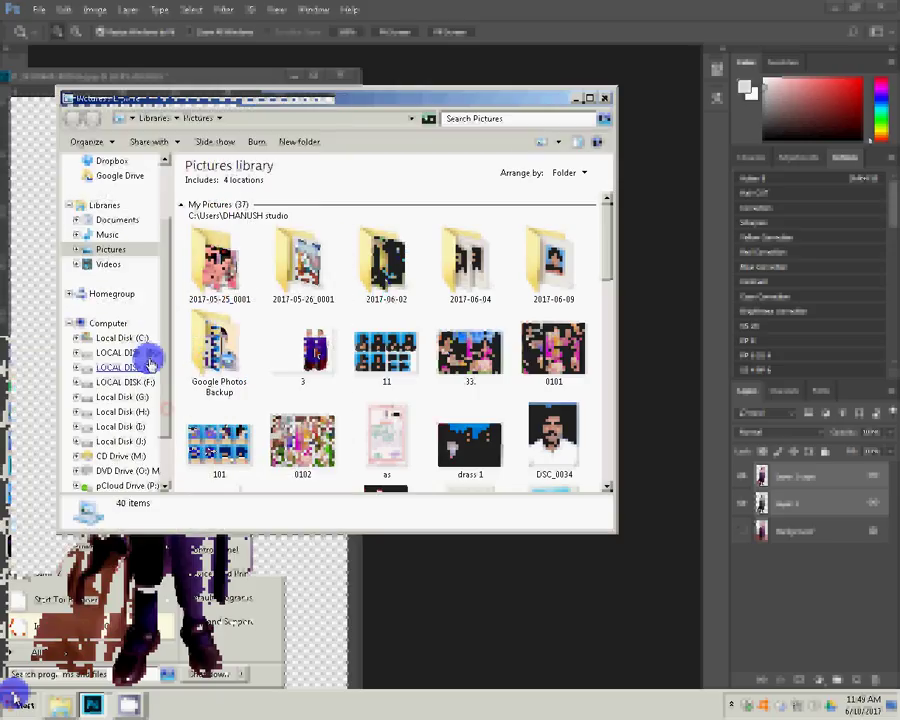
left_click(147, 354)
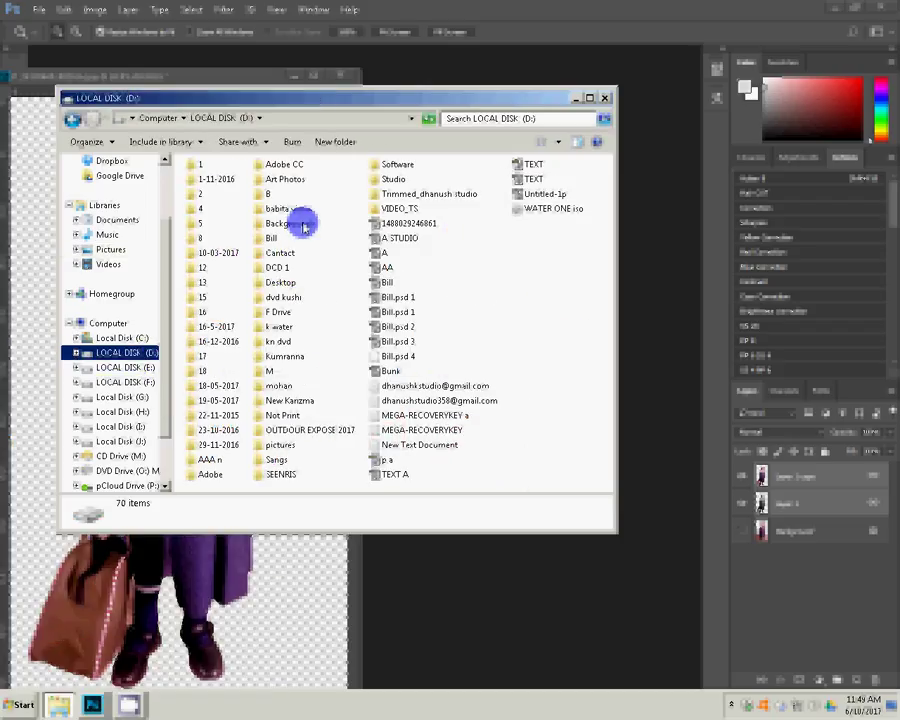
left_click(304, 227)
double_click(303, 225)
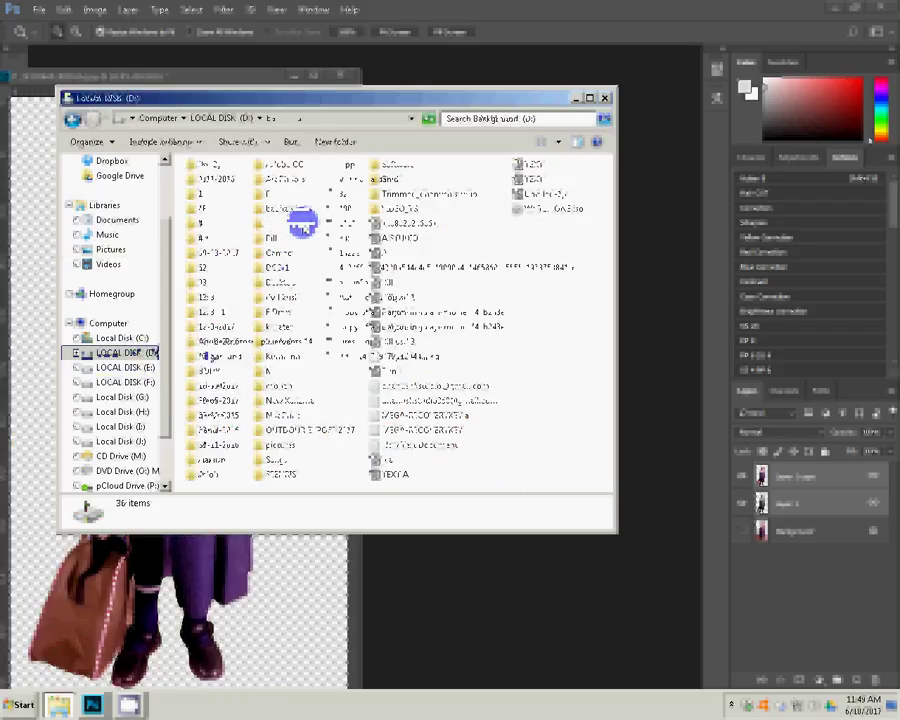
- Check the 01 folder, then go back and open the background folder named 1
key("Down")
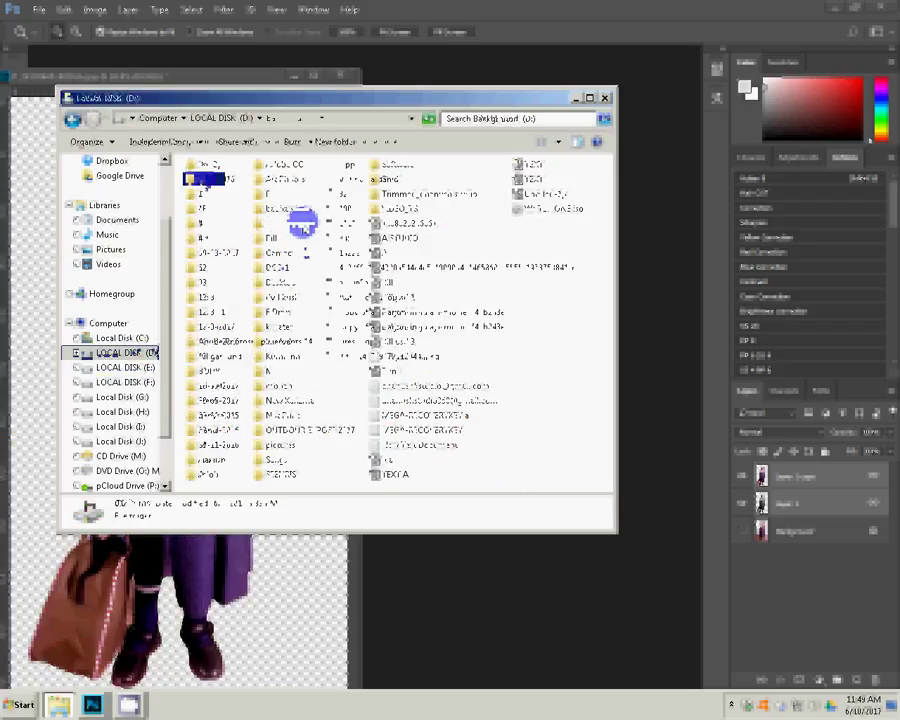
key("Return")
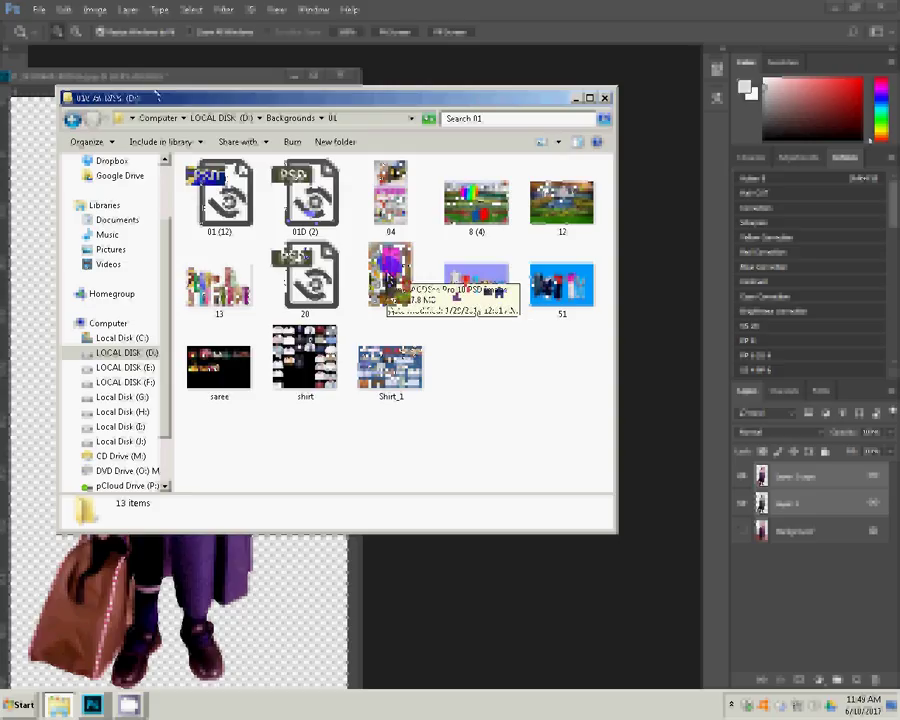
key("BackSpace")
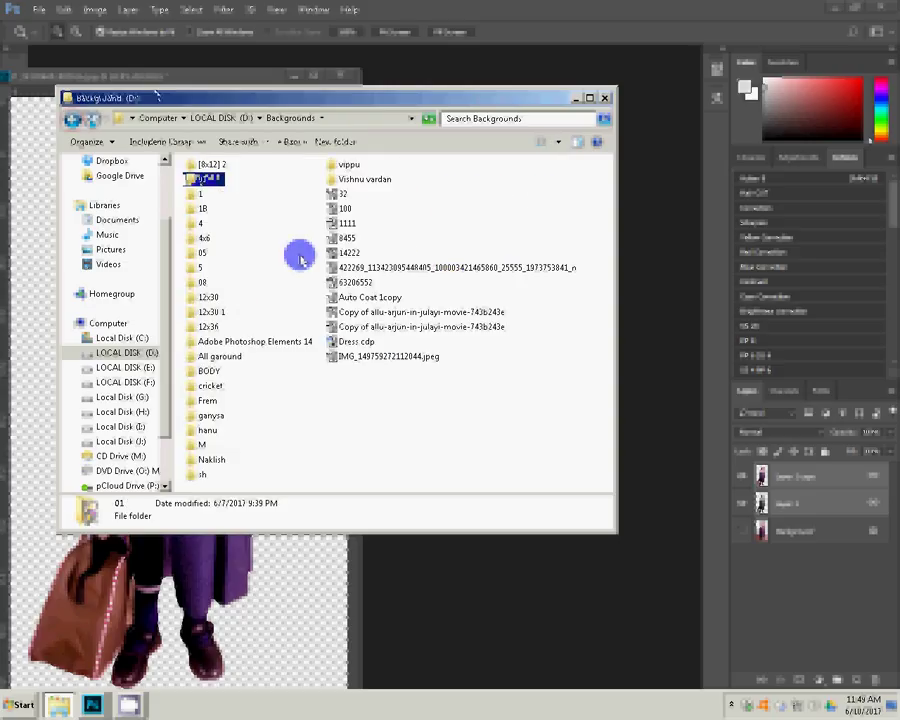
double_click(300, 258)
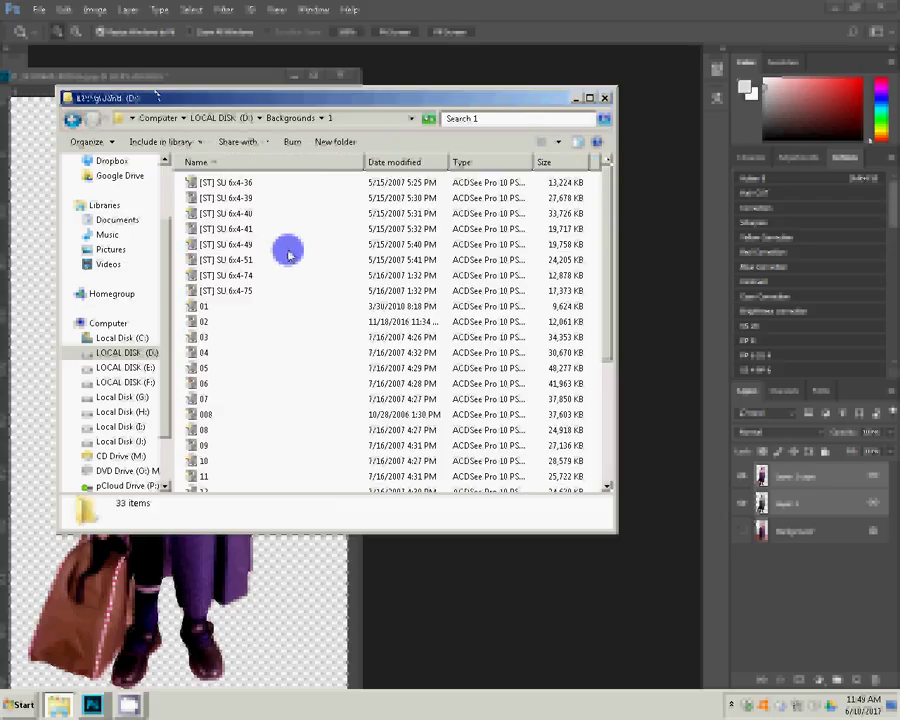
- Show folder 1 as Large Icons and scroll to background image 16
left_click(556, 142)
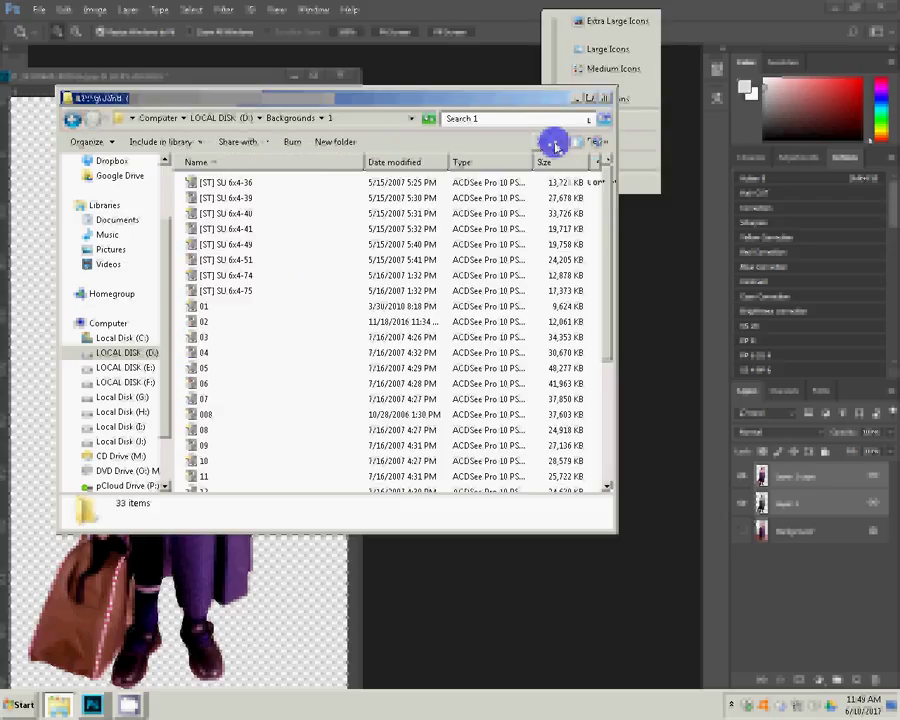
left_click(608, 50)
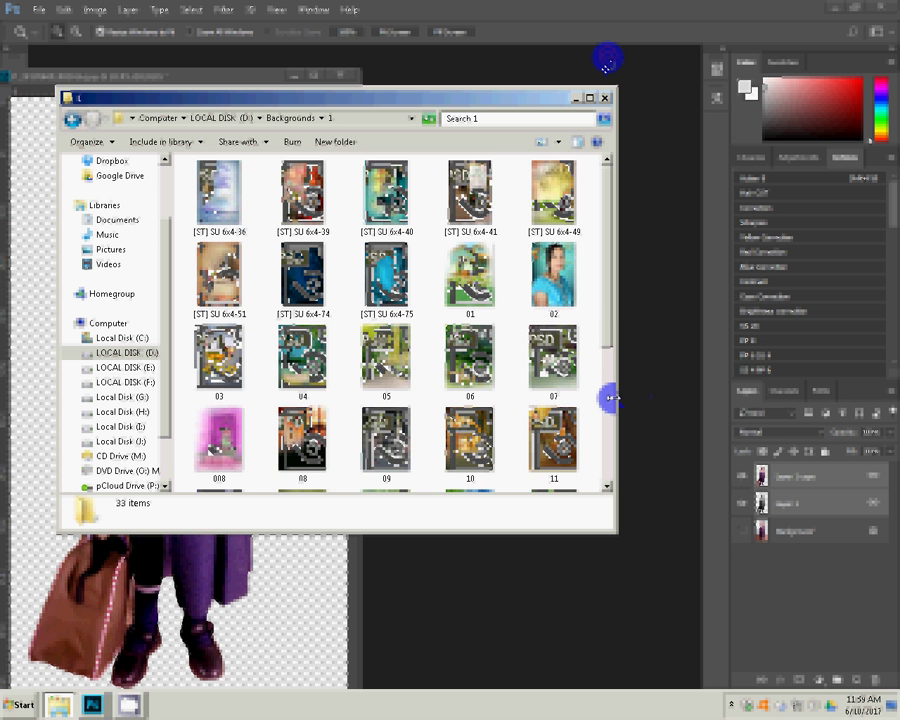
scroll(605, 354, "down", 1)
scroll(605, 354, "down", 1)
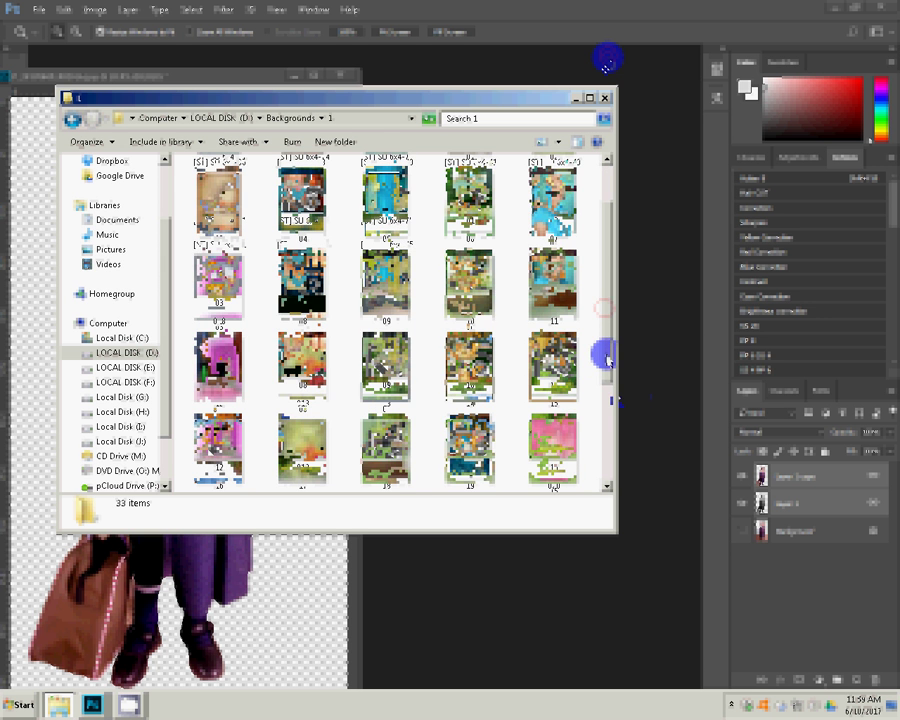
scroll(603, 420, "down", 1)
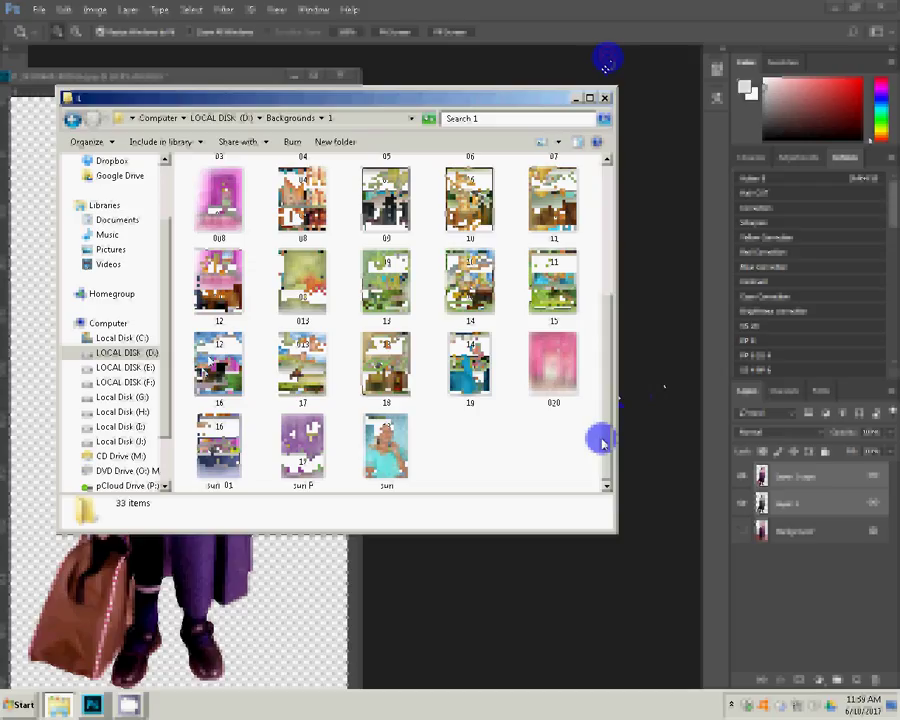
left_click(212, 363)
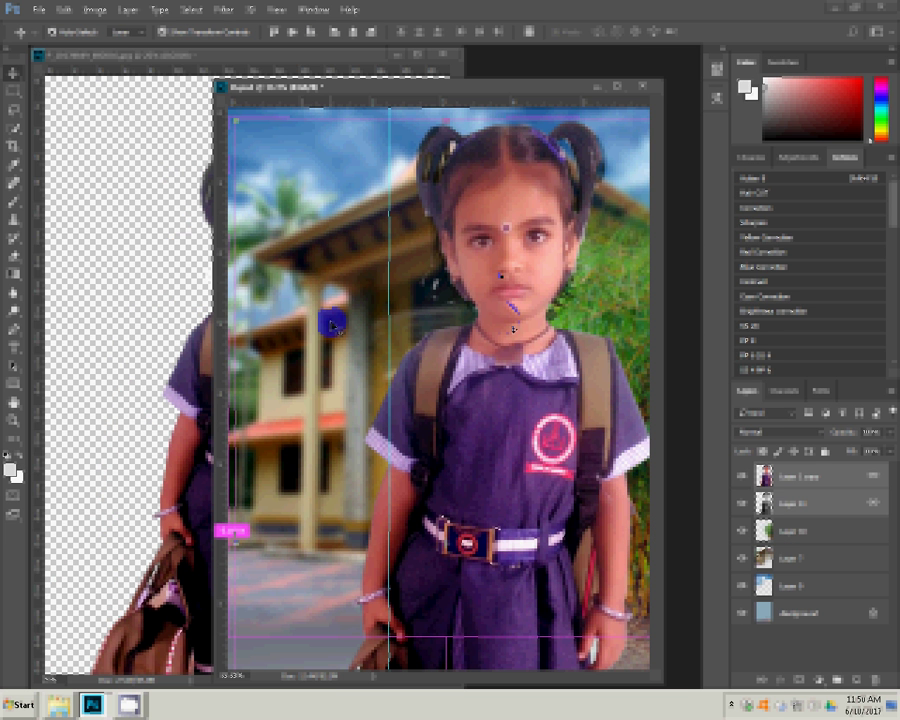
- Drag the girl left and down so she stands centred in front of the school building
left_click_drag(513, 329, 385, 300)
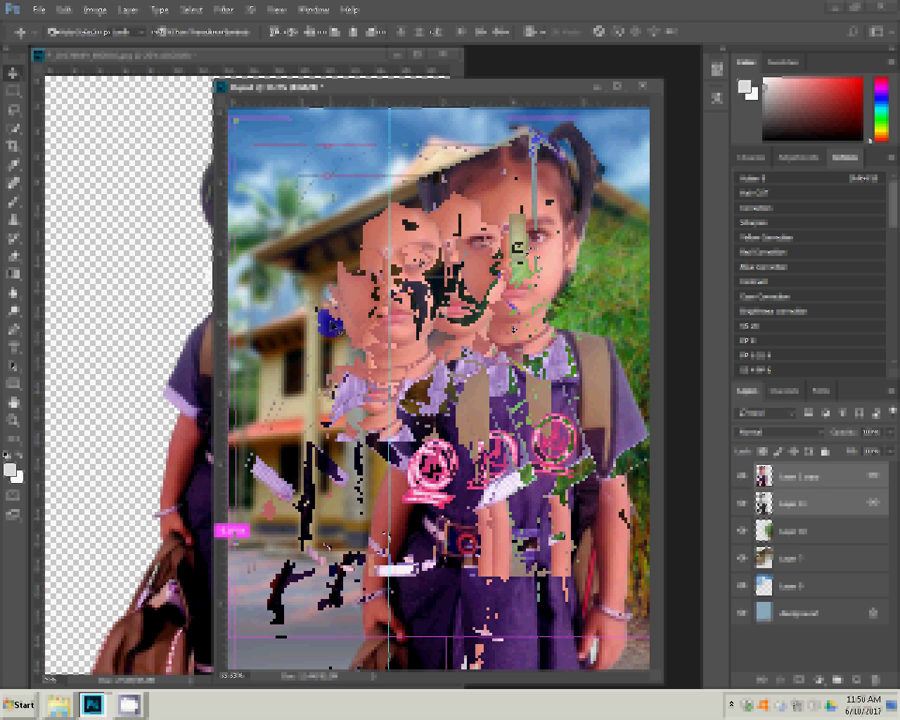
left_click_drag(385, 300, 323, 548)
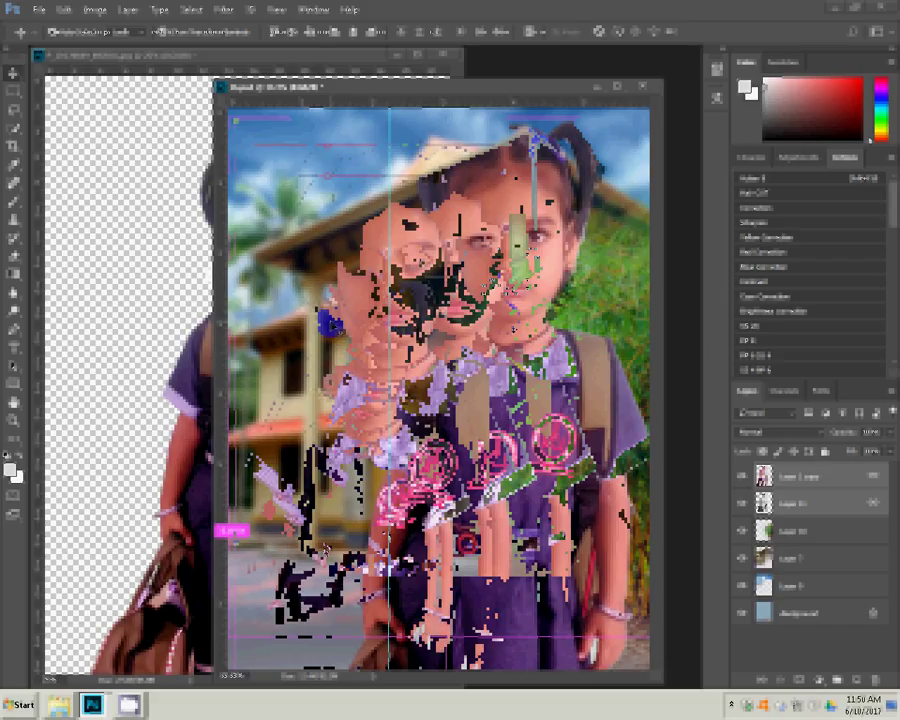
left_click_drag(323, 548, 318, 550)
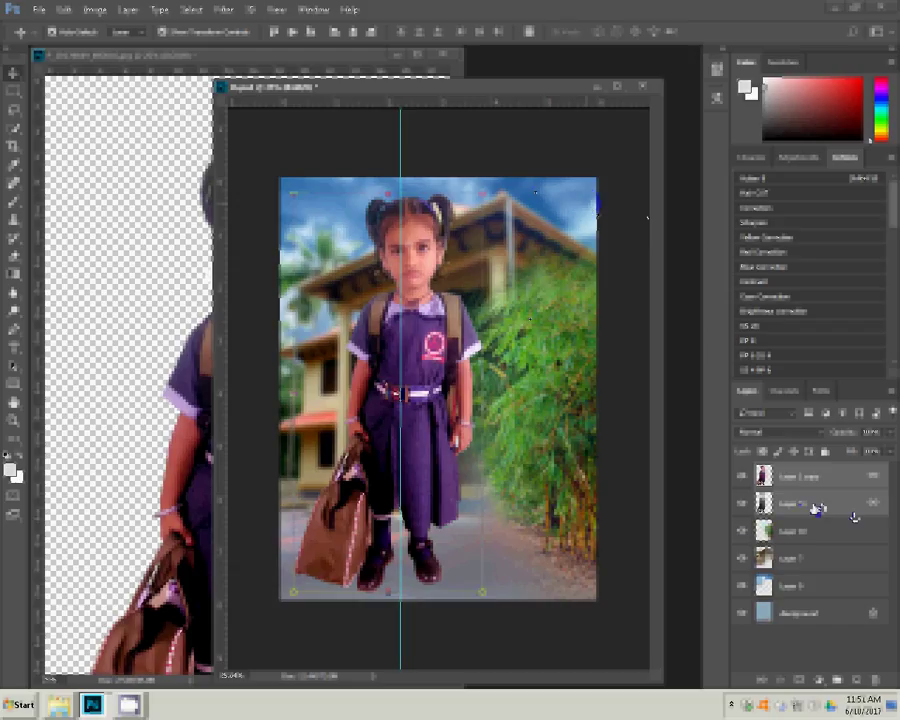
- Touch up the hair edges on Layer 11, then add a Selective Color adjustment above Layer 1 copy
left_click(818, 508)
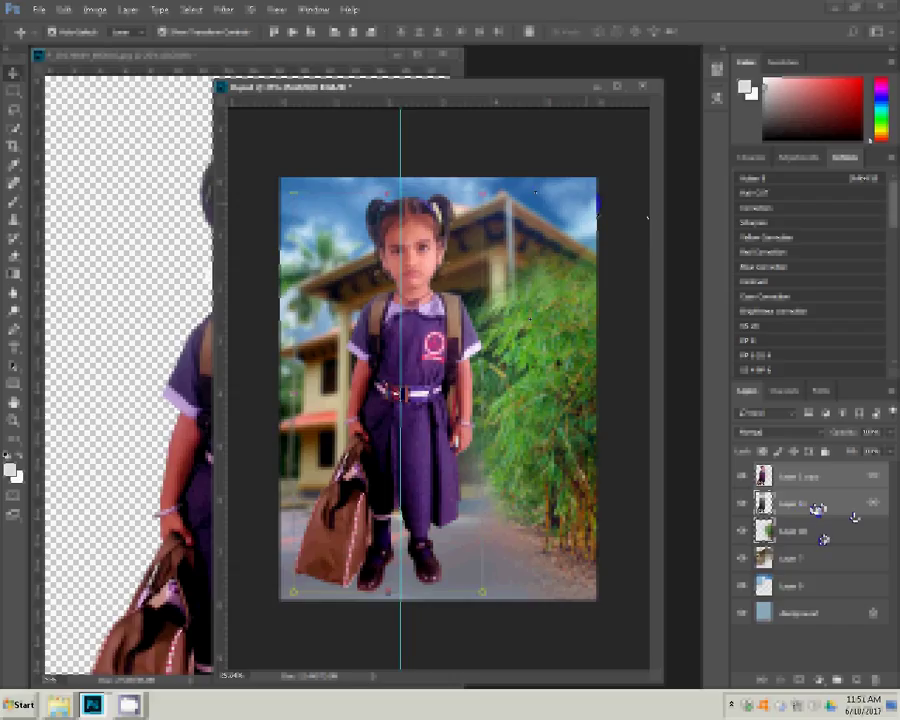
left_click(358, 200)
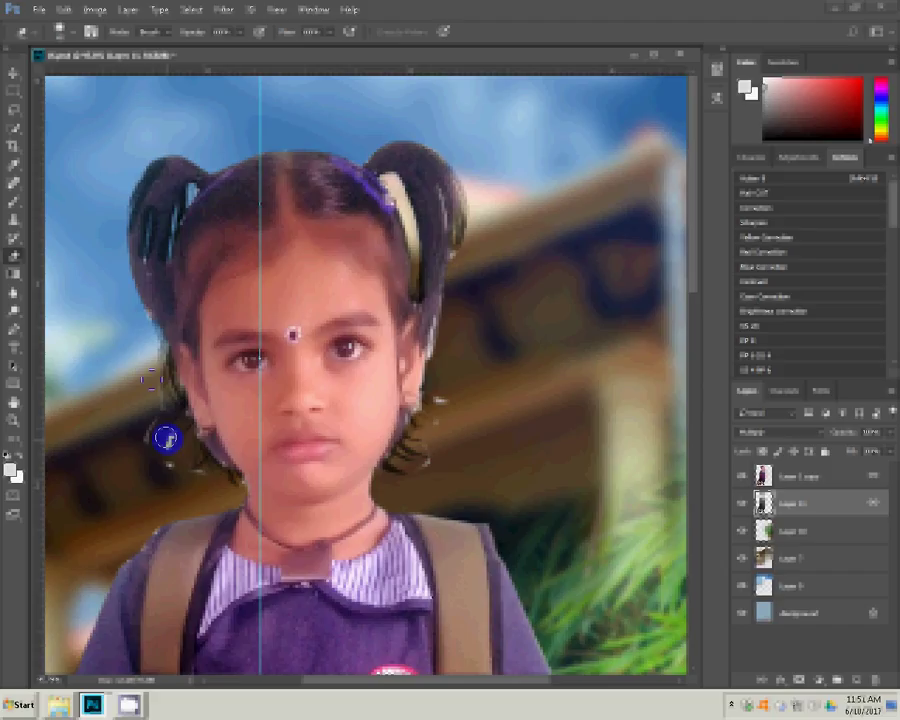
left_click(805, 487)
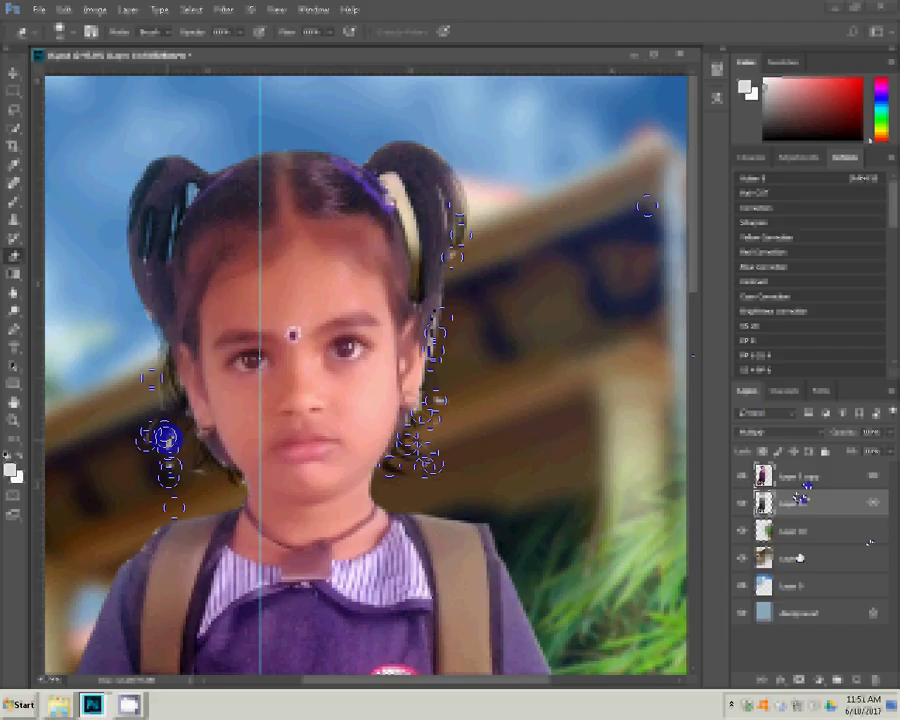
left_click(800, 477)
left_click(835, 682)
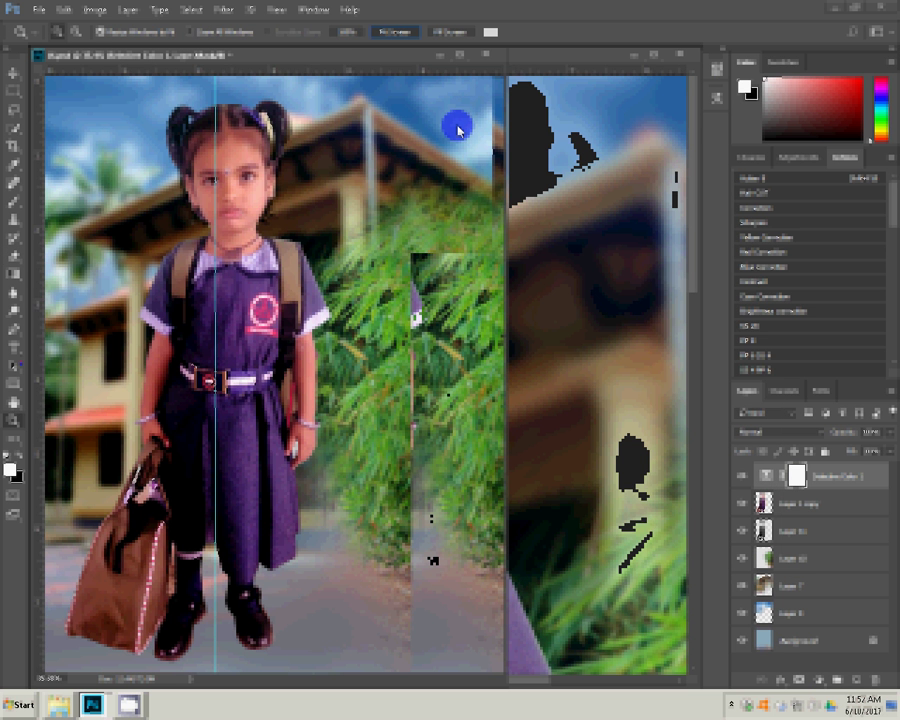
- Set the type font to AR BERKLEY script
key("ctrl+t")
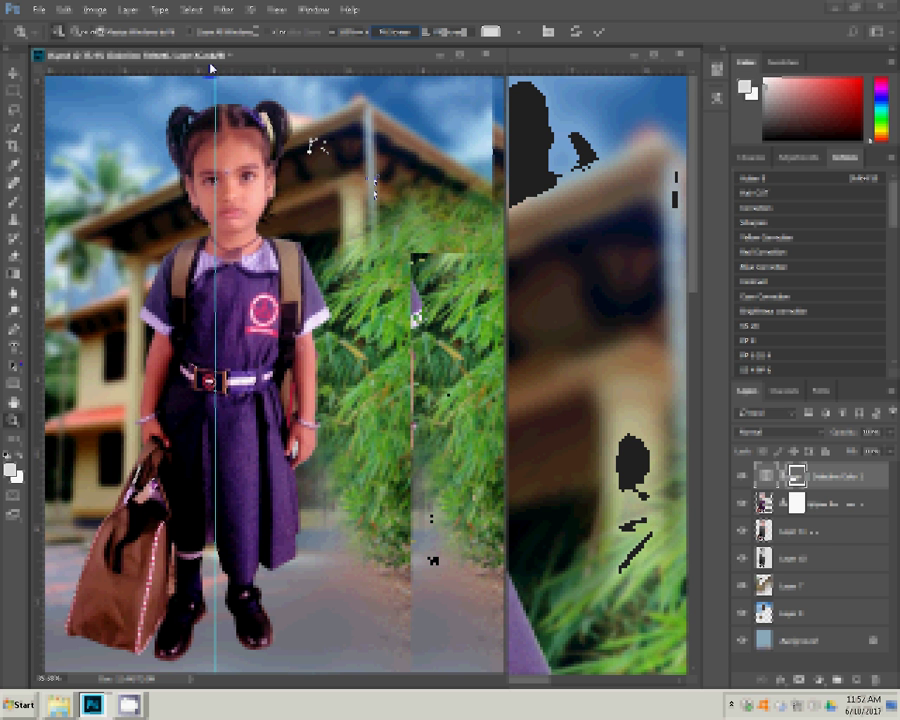
left_click(174, 34)
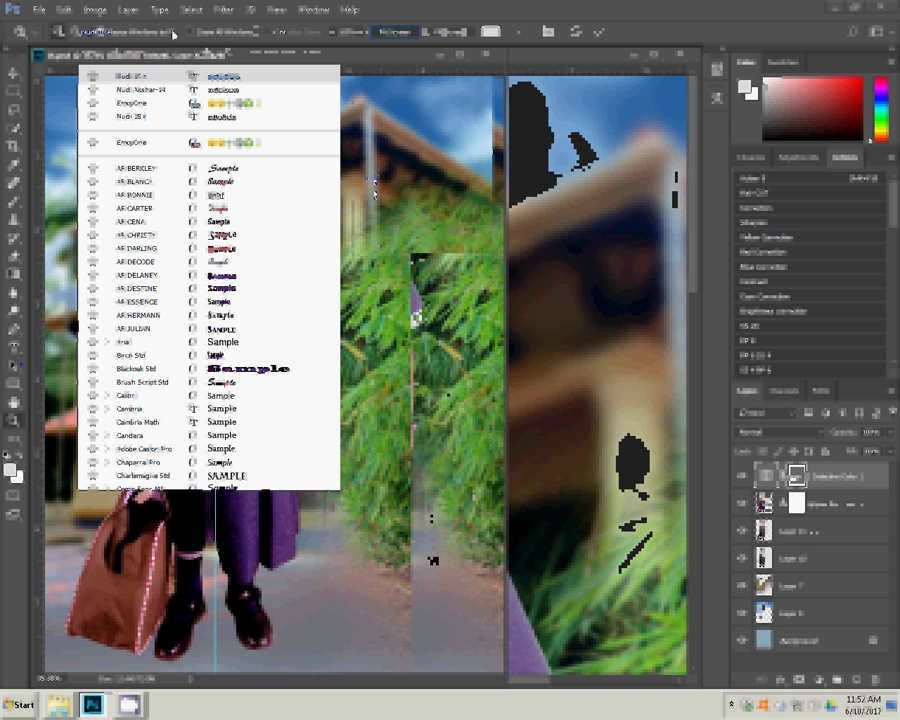
left_click(228, 170)
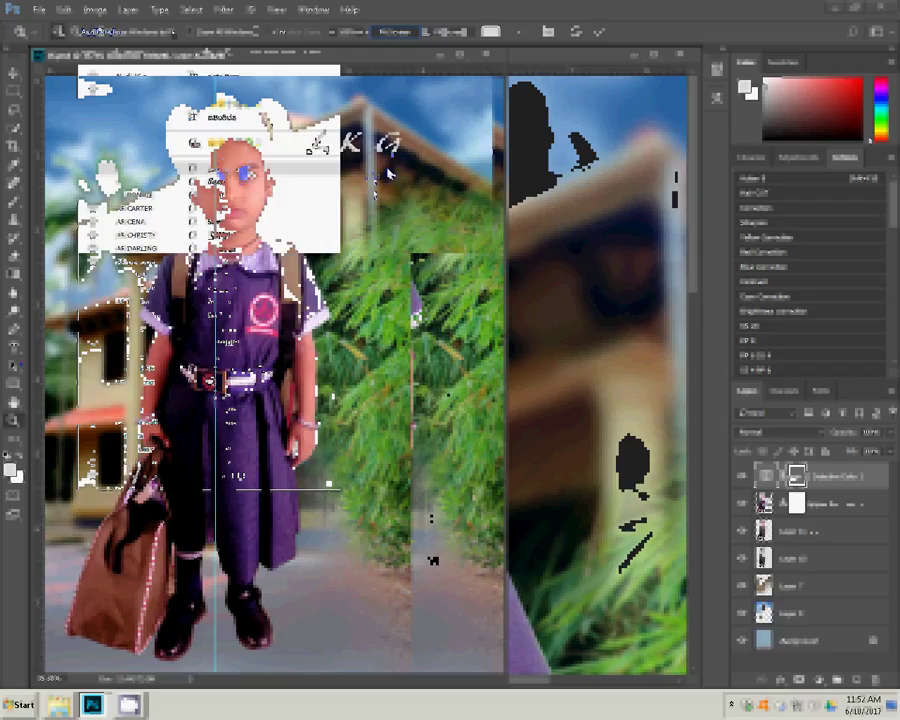
- Type the LKG title and the child's name near the top, shift it left, and commit
left_click(388, 172)
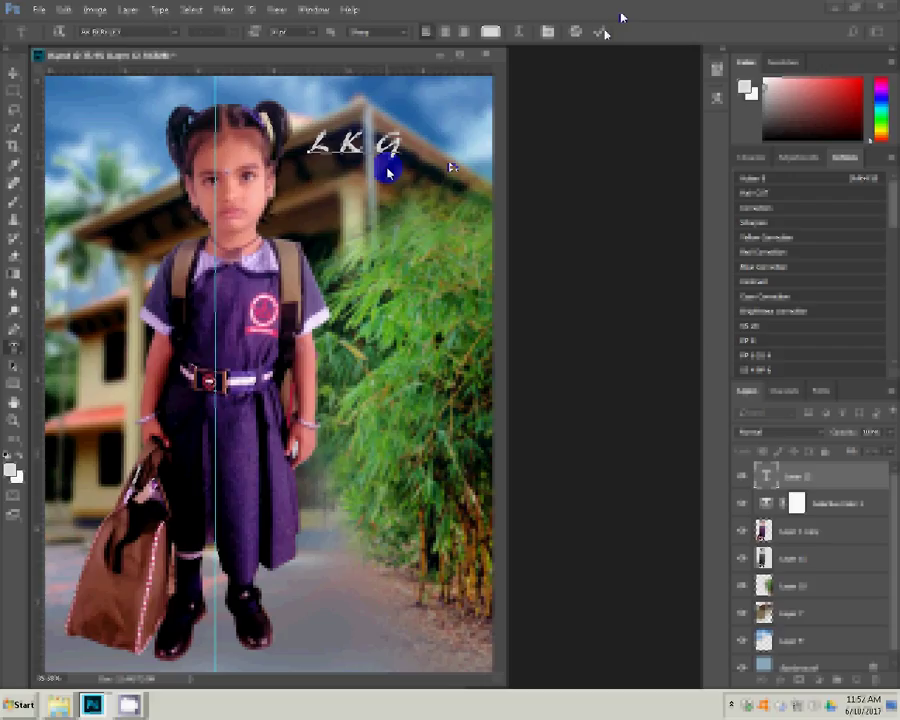
type("S")
type("war")
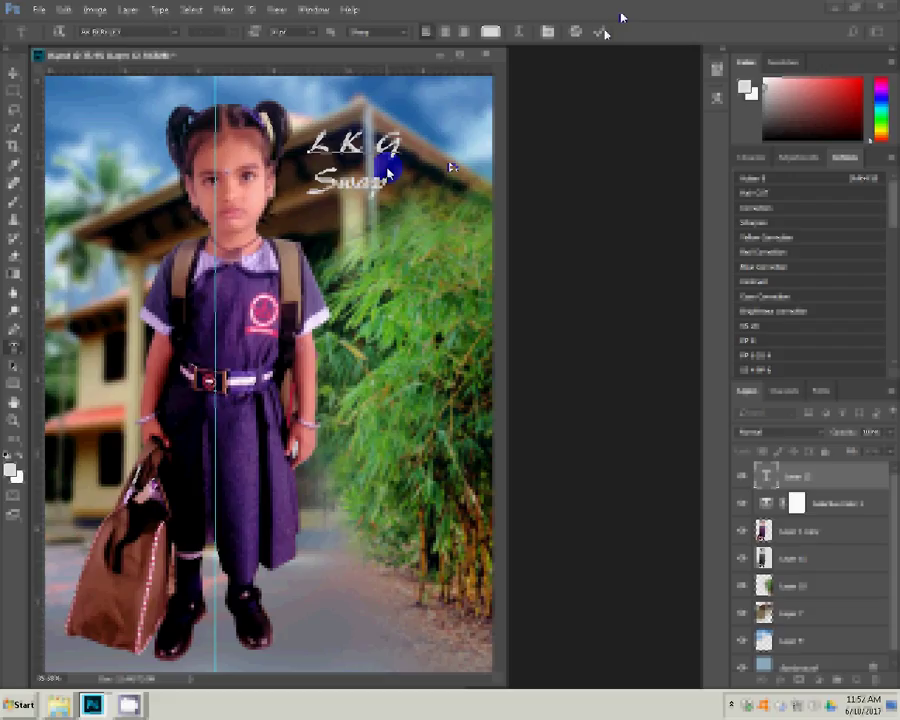
type("ana")
left_click_drag(388, 170, 340, 118)
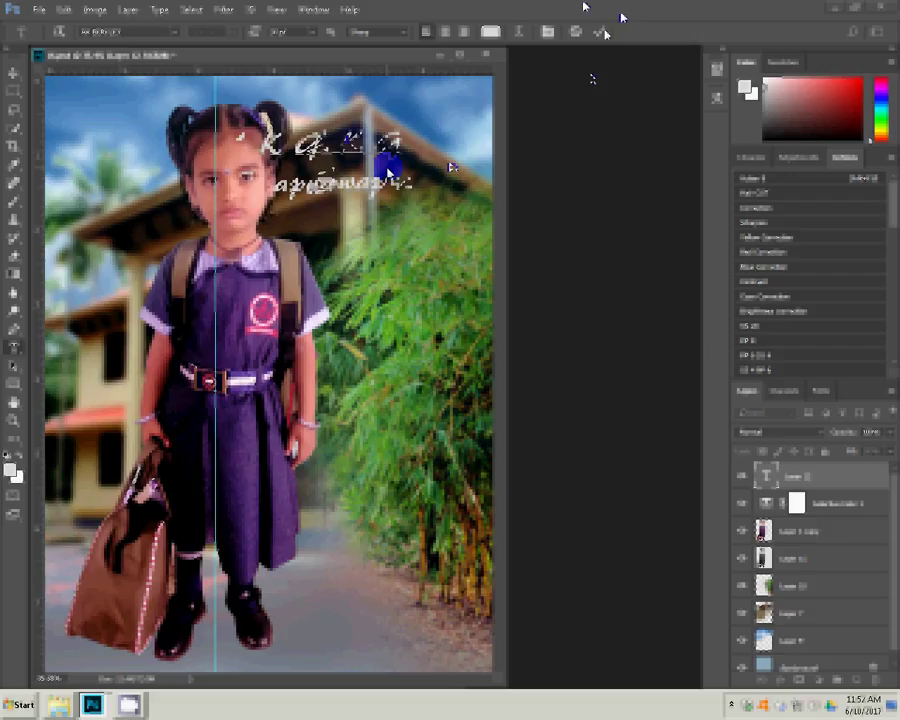
type("R")
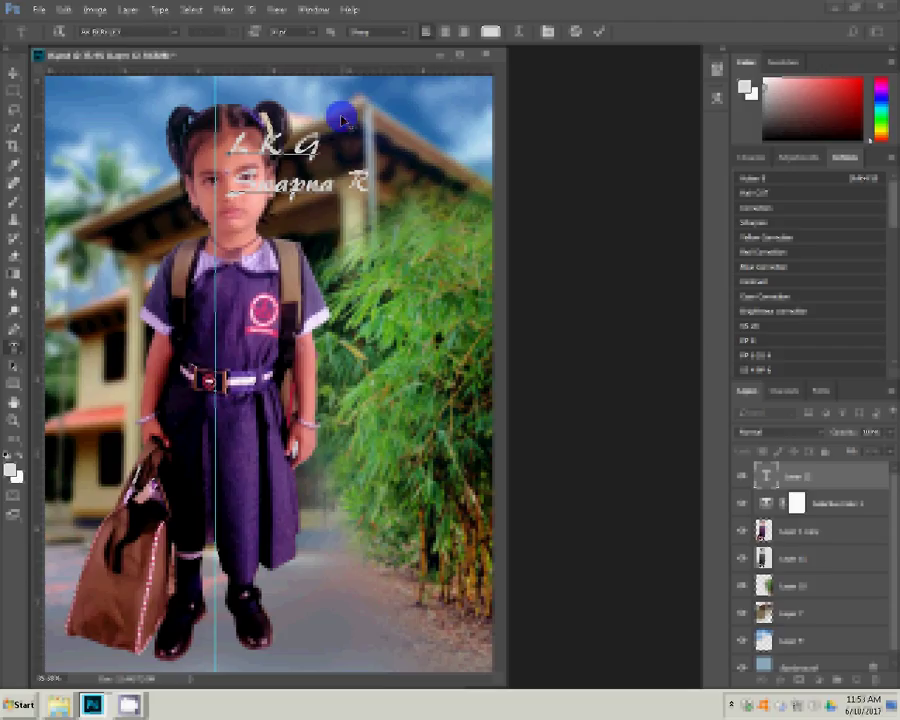
type("an")
type("i Sa")
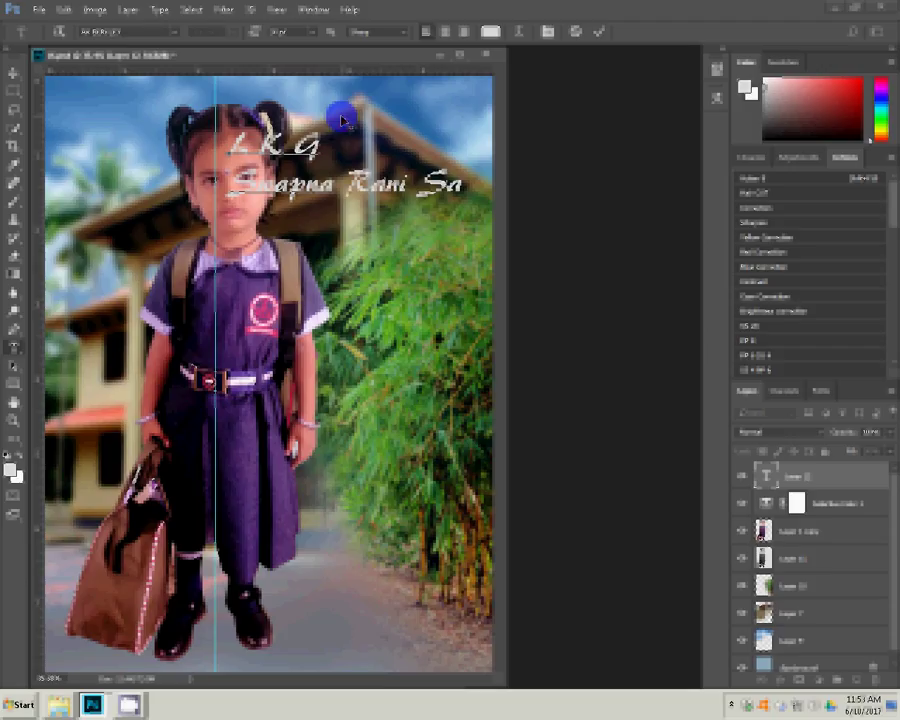
type("hee")
left_click(600, 37)
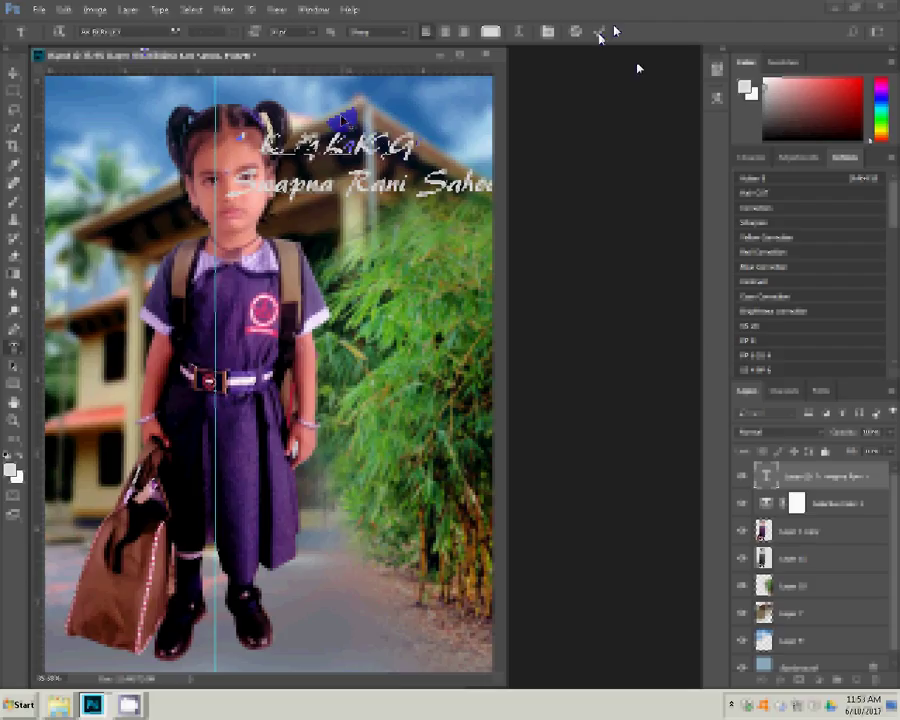
left_click(176, 33)
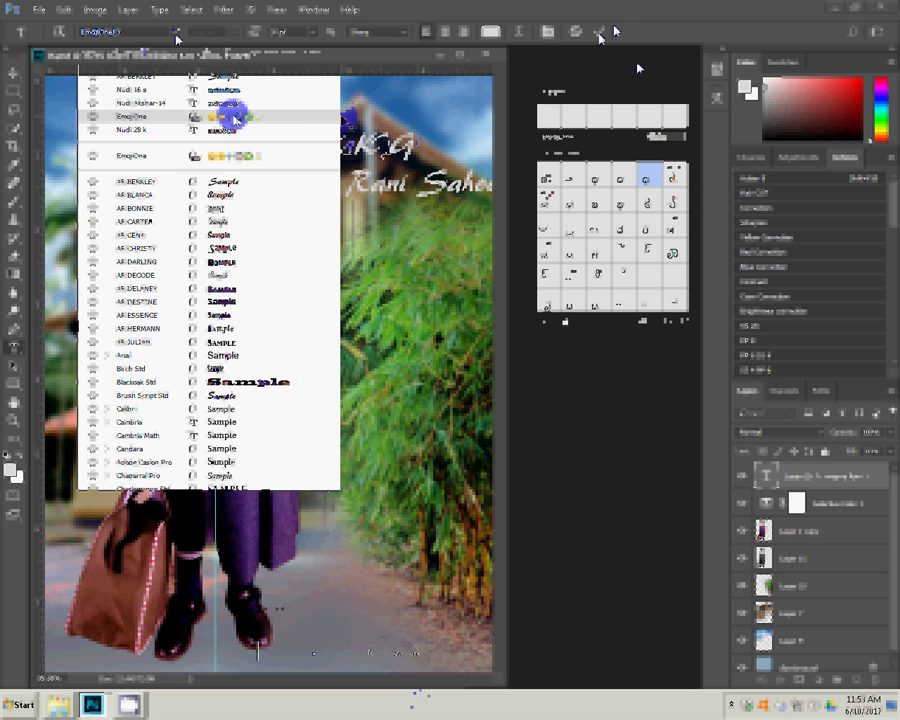
- Insert EmojiOne emoji glyphs into the text, removing the extra one
left_click(232, 117)
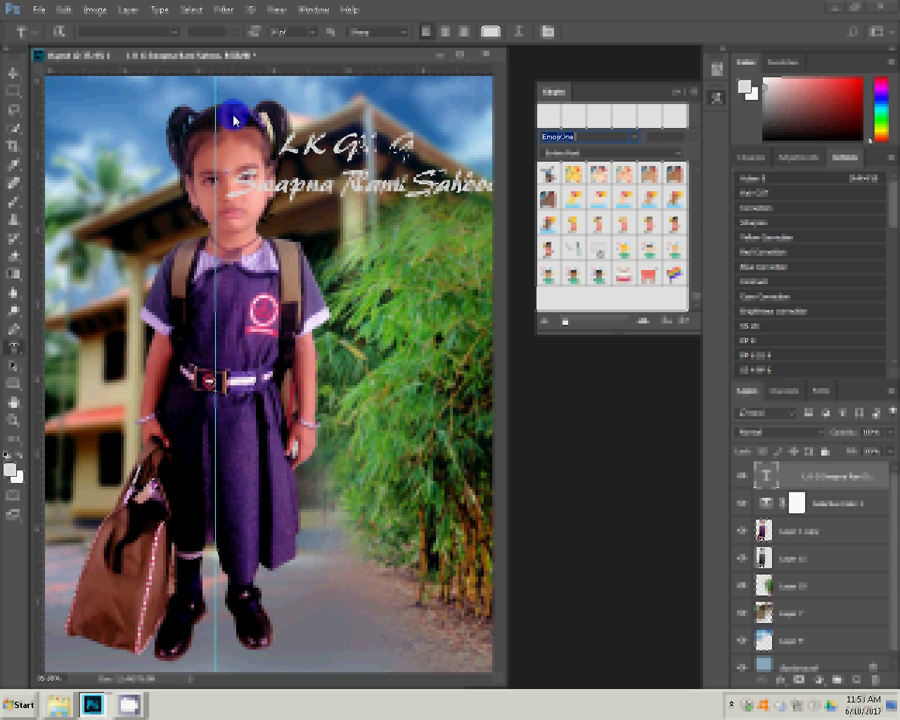
double_click(564, 270)
left_click(573, 224)
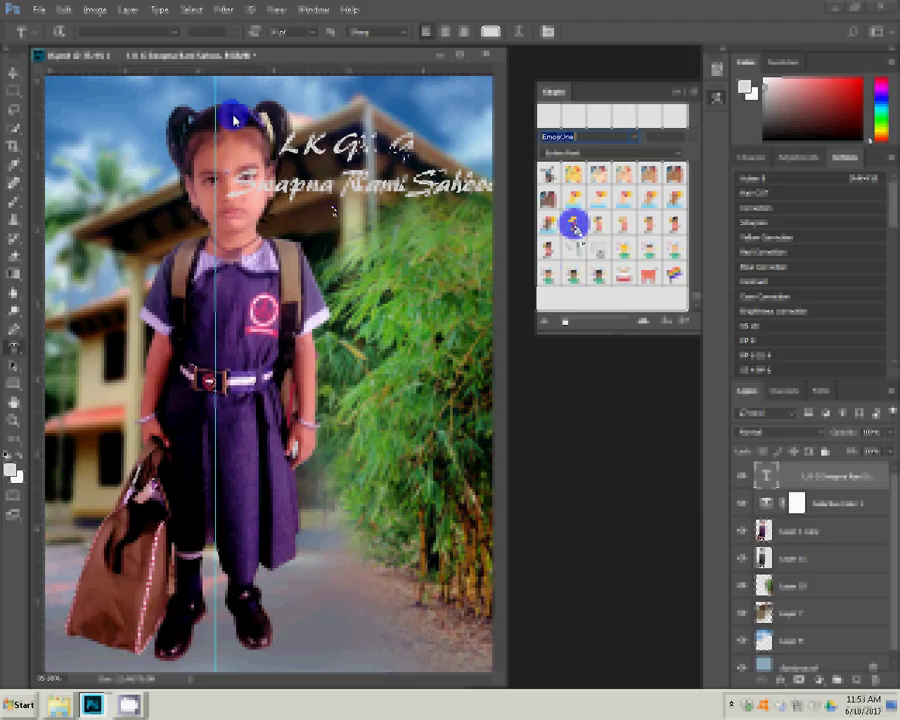
double_click(577, 229)
double_click(549, 118)
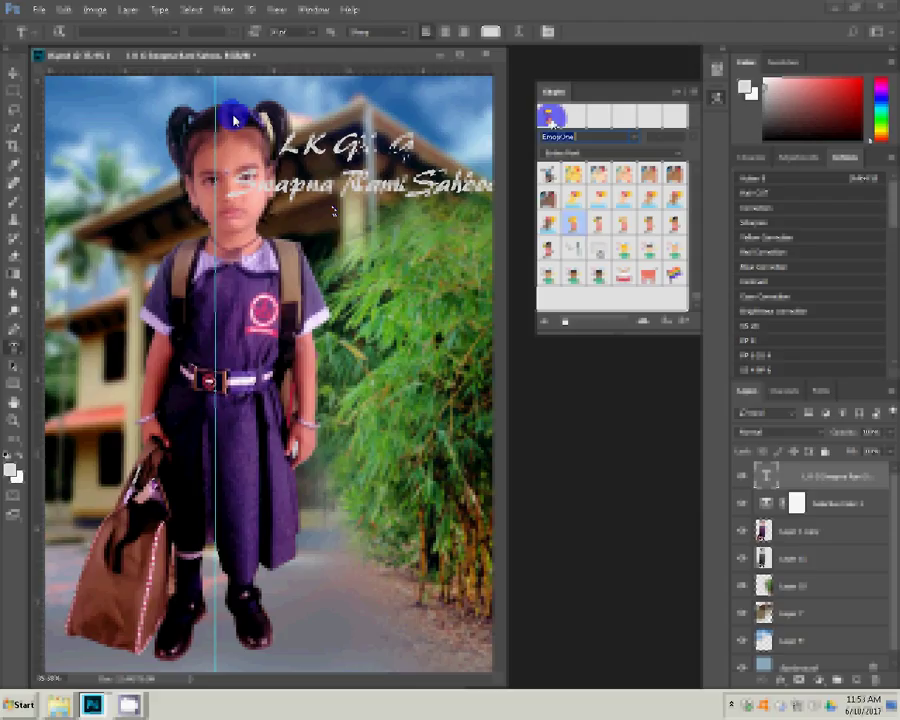
double_click(549, 118)
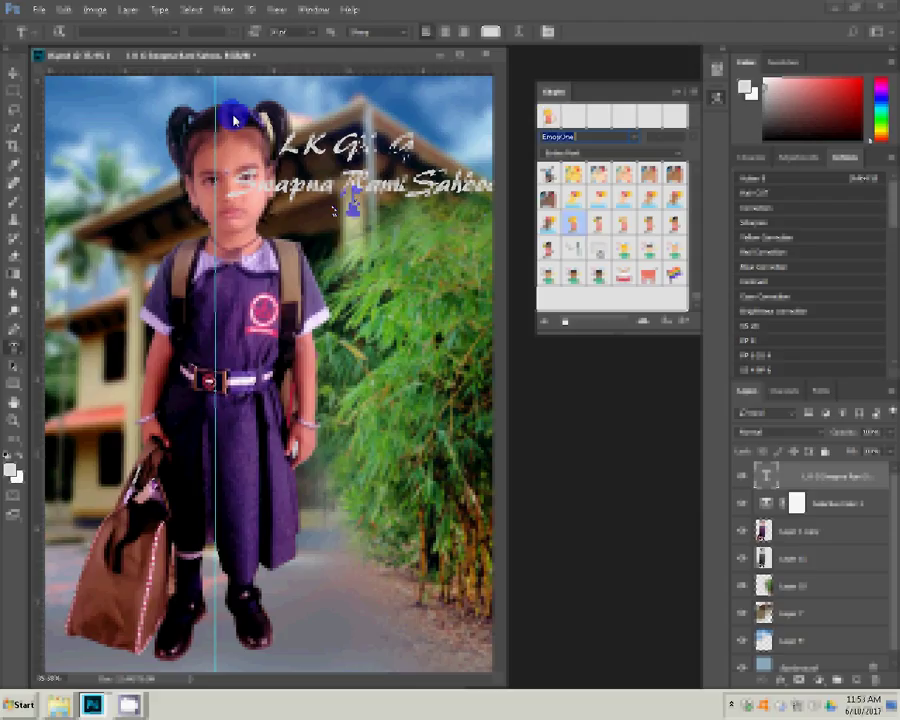
key("BackSpace")
- Cycle the text layer through several fonts until a new script font is applied
key("v")
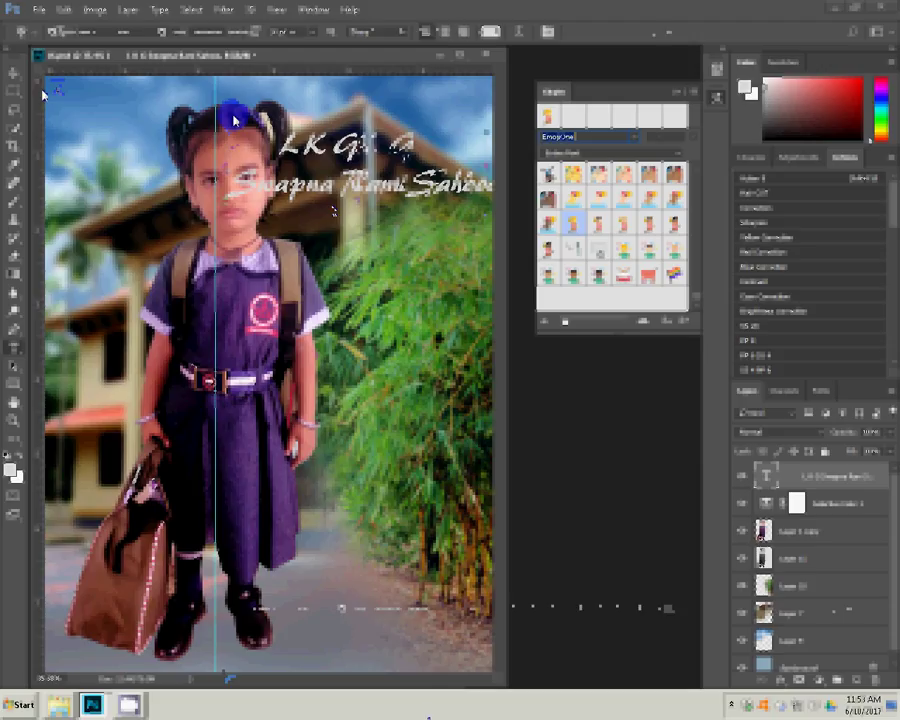
key("Down")
key("Down")
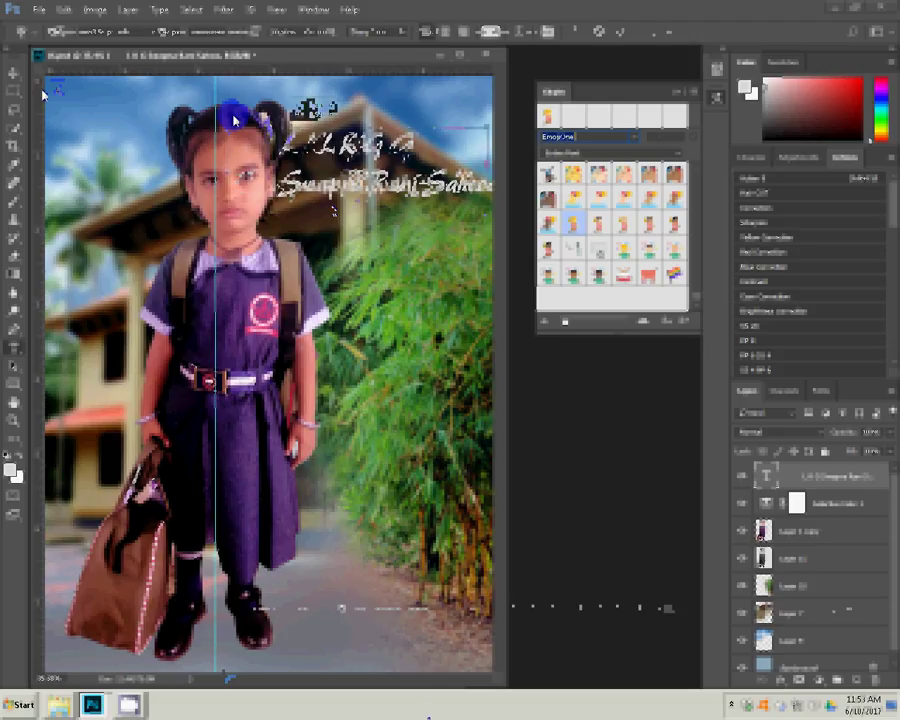
key("Down")
key("Down")
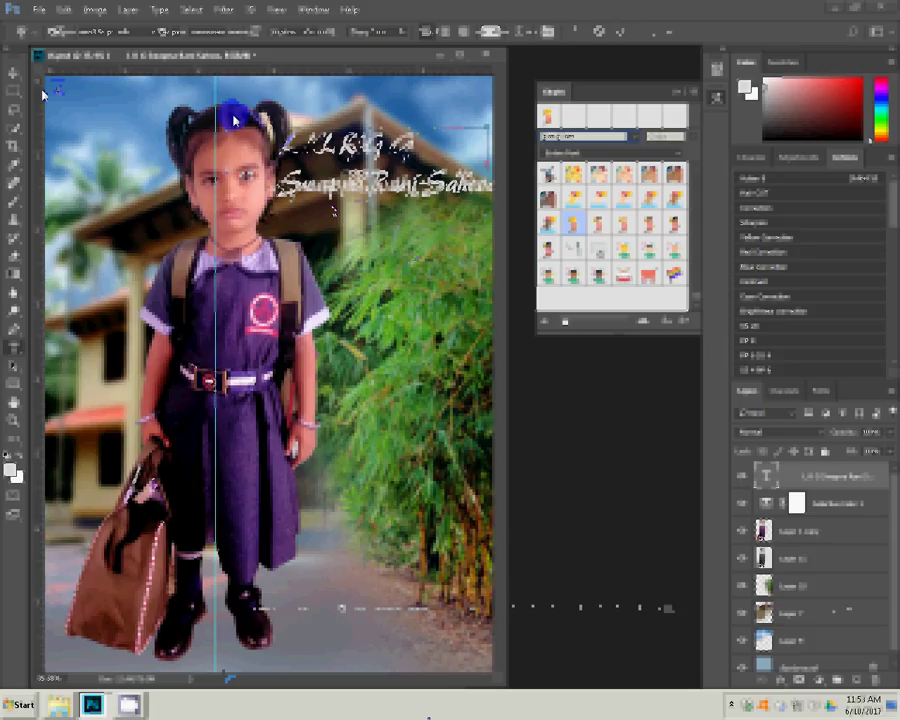
key("Down")
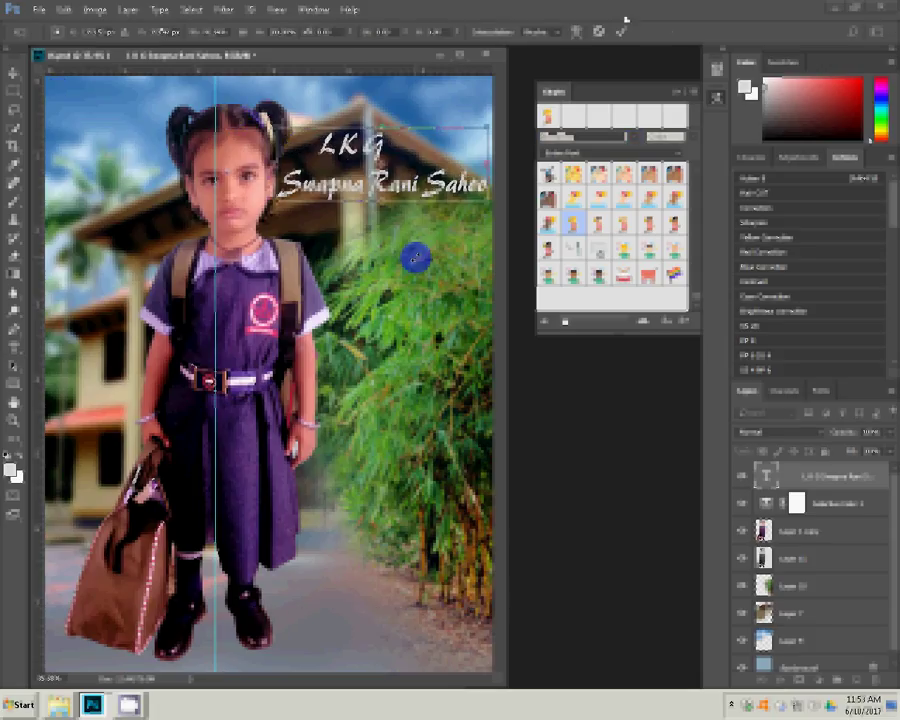
key("Down")
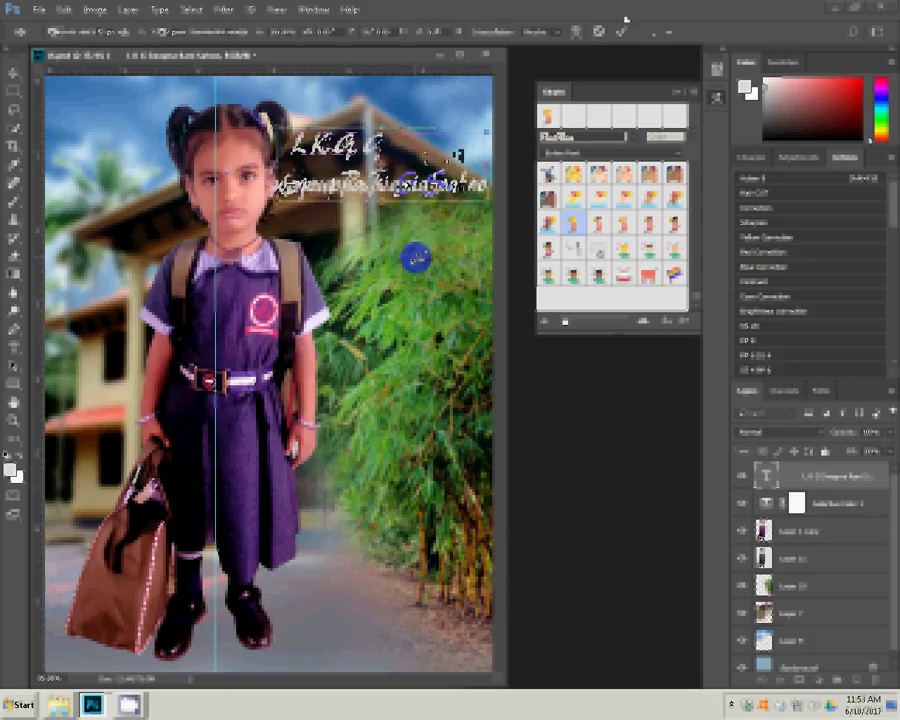
key("Down")
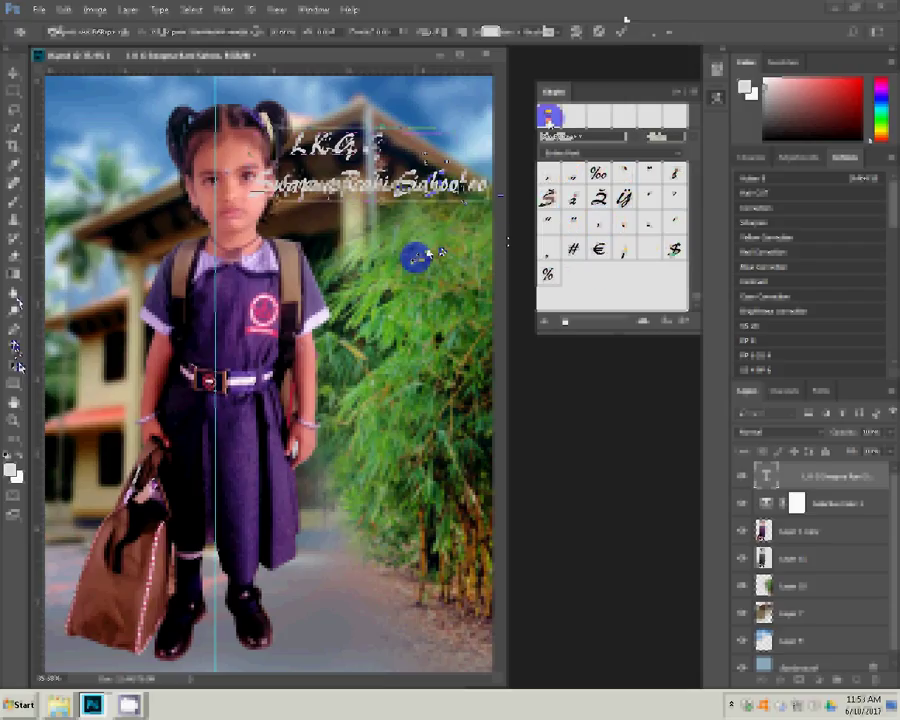
mouse_move(547, 116)
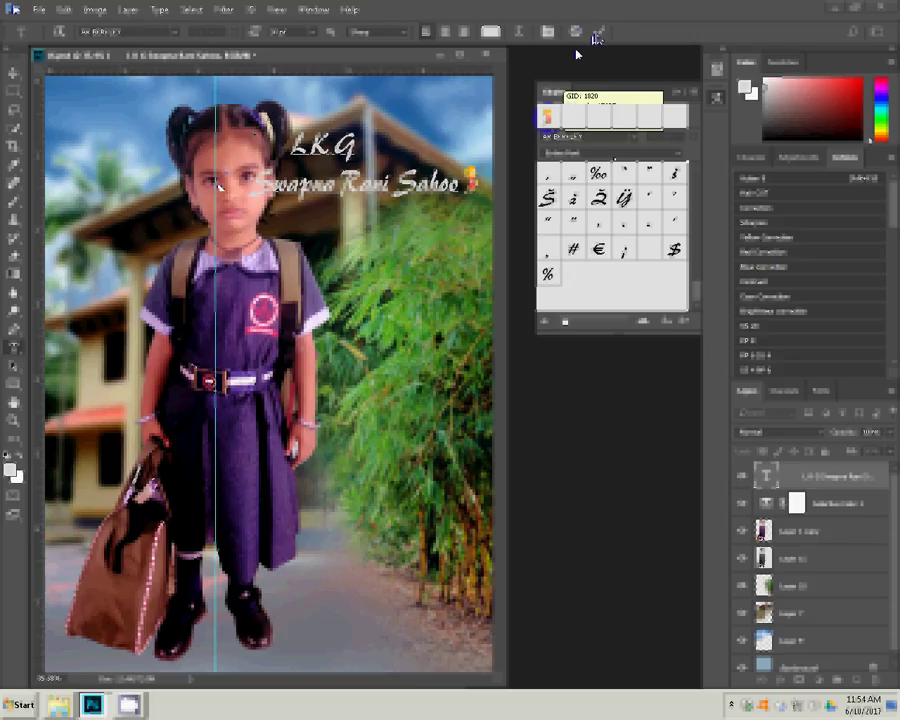
- Edit the name text and set the Glyphs panel font to EmojiOne
left_click(256, 182)
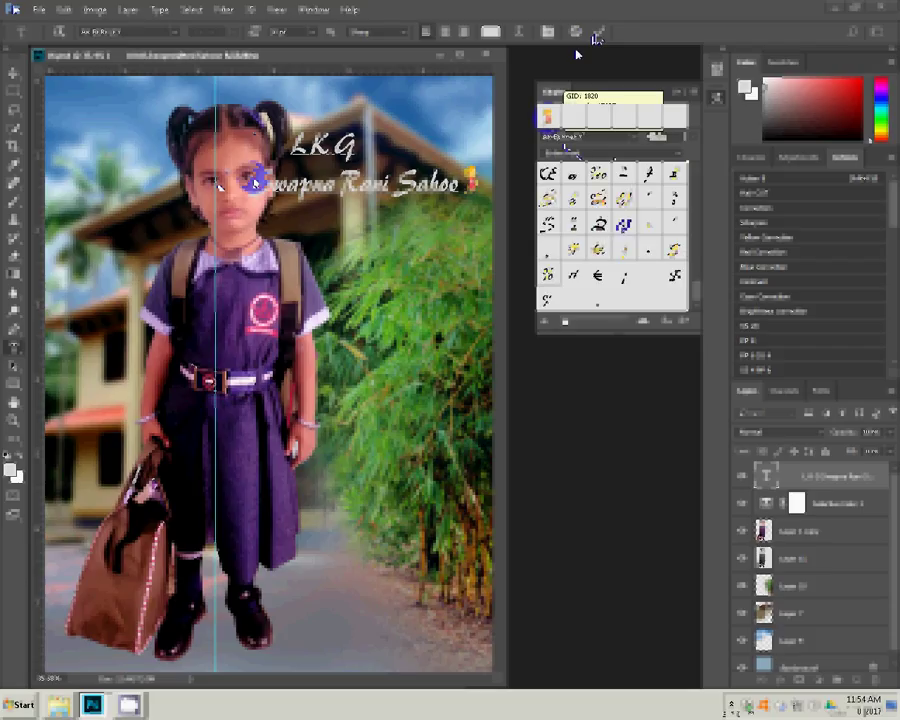
left_click(639, 138)
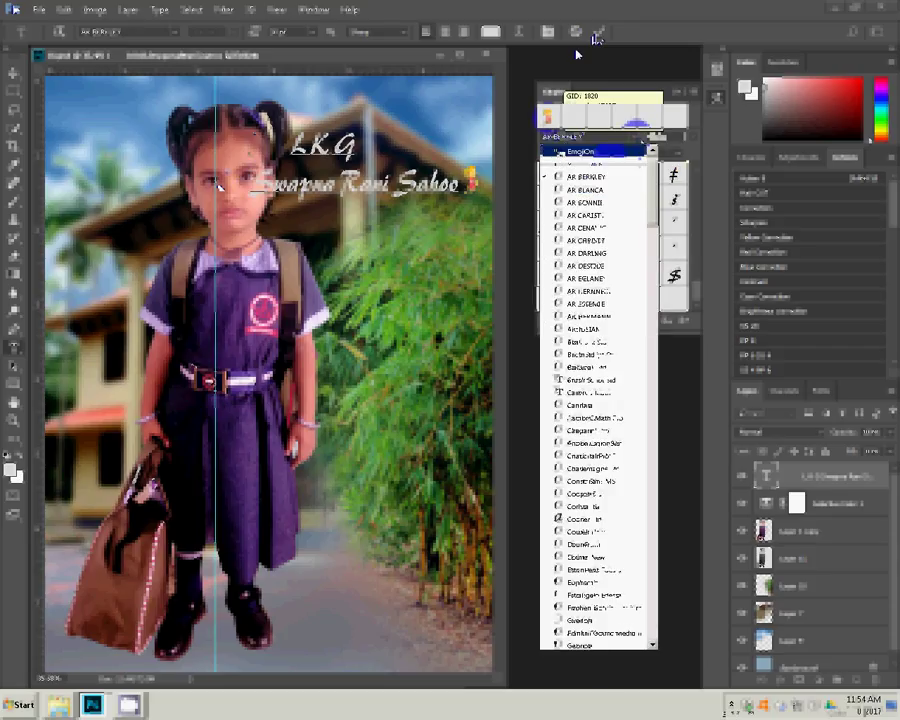
left_click(607, 151)
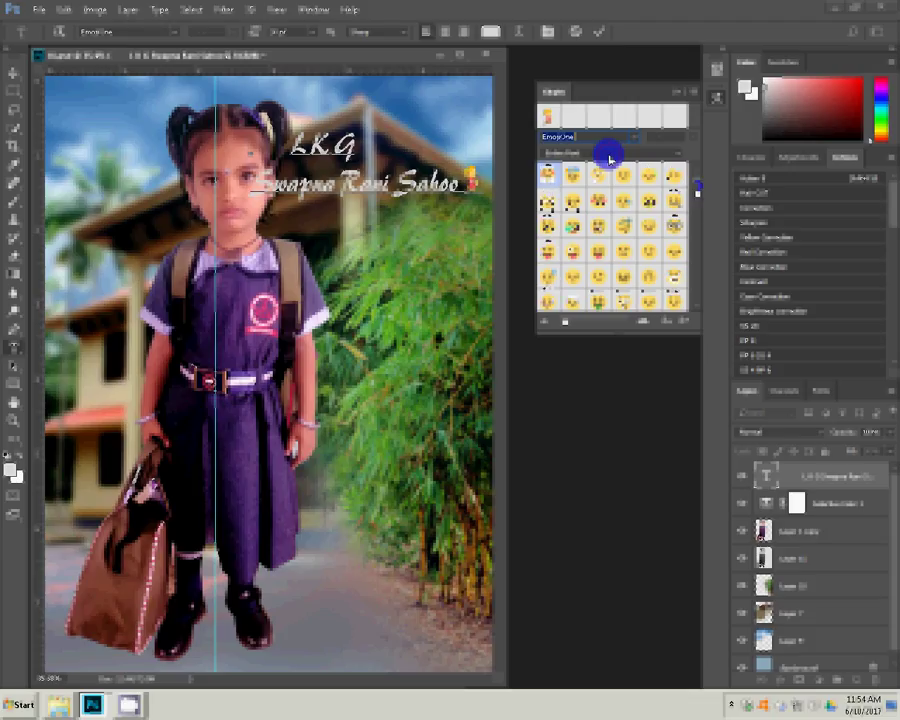
left_click(697, 215)
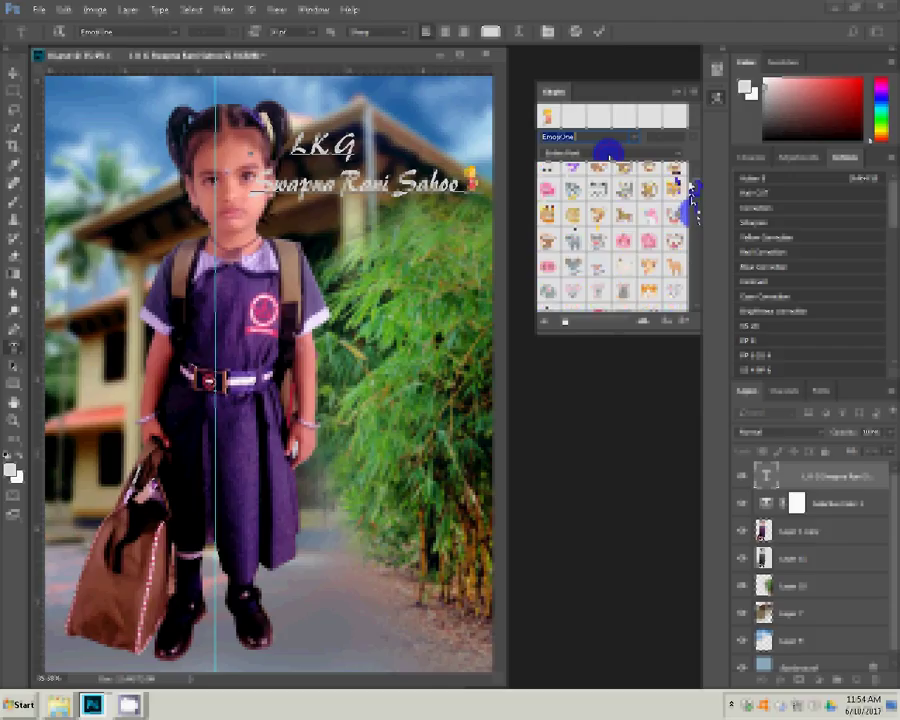
left_click(689, 185)
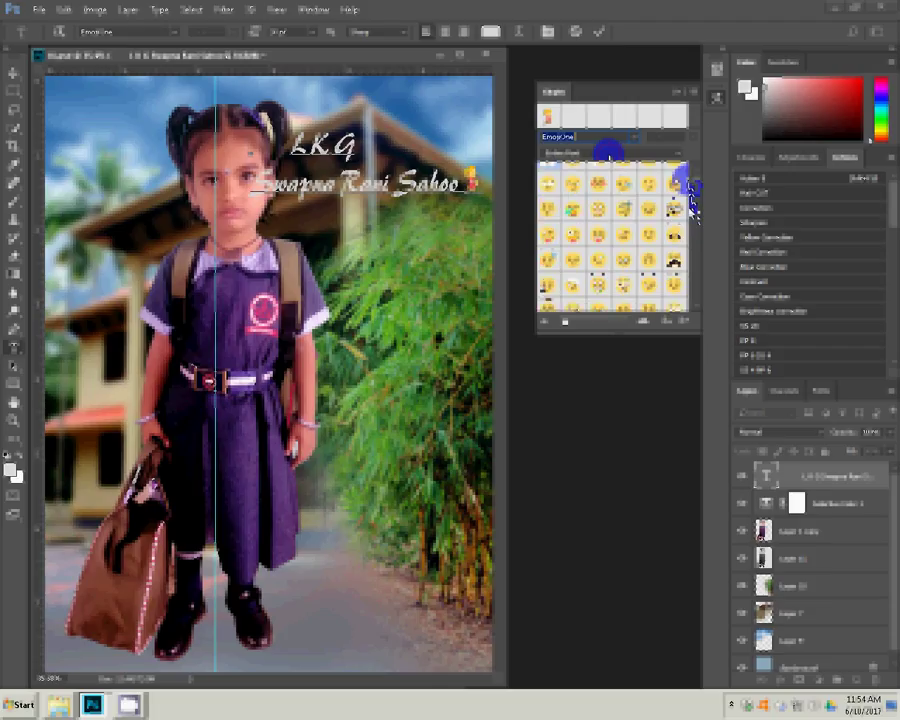
left_click_drag(692, 192, 692, 226)
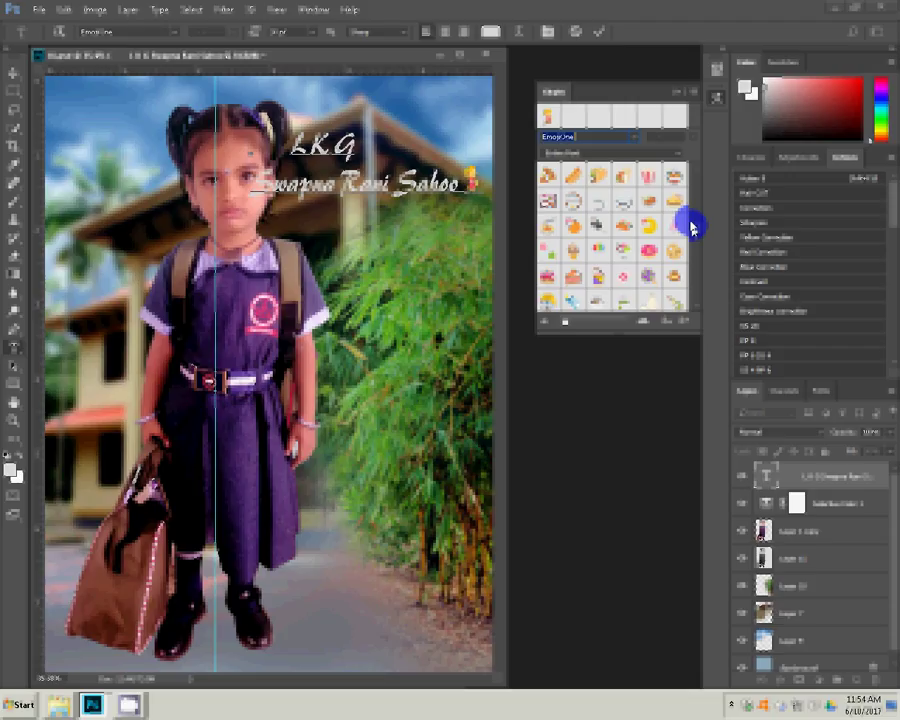
left_click_drag(692, 226, 689, 228)
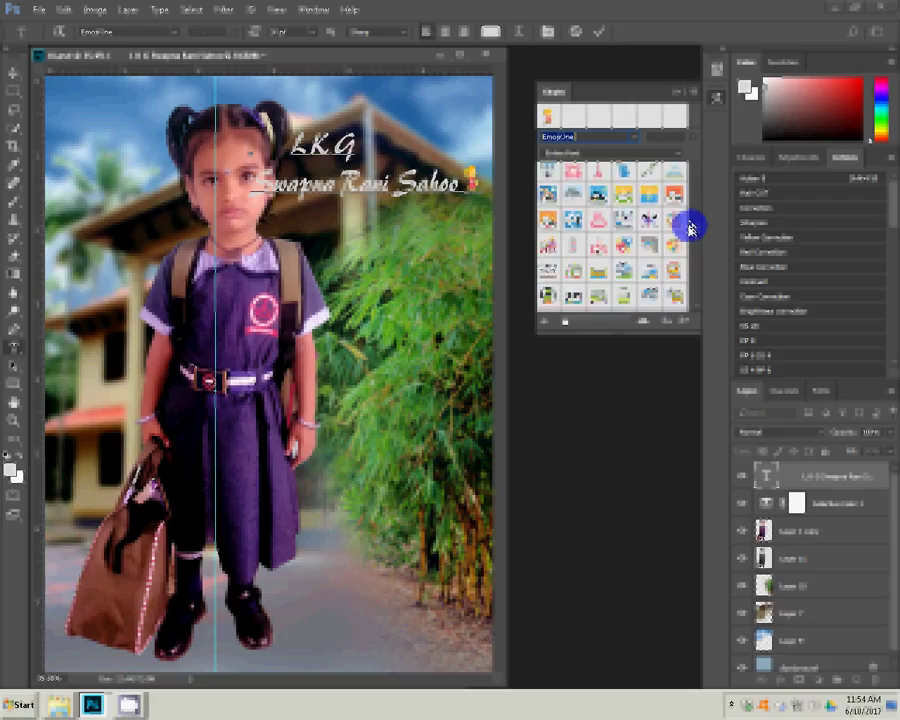
- Insert an EmojiOne glyph before the child's name and commit the text
scroll(689, 228, "down", 3)
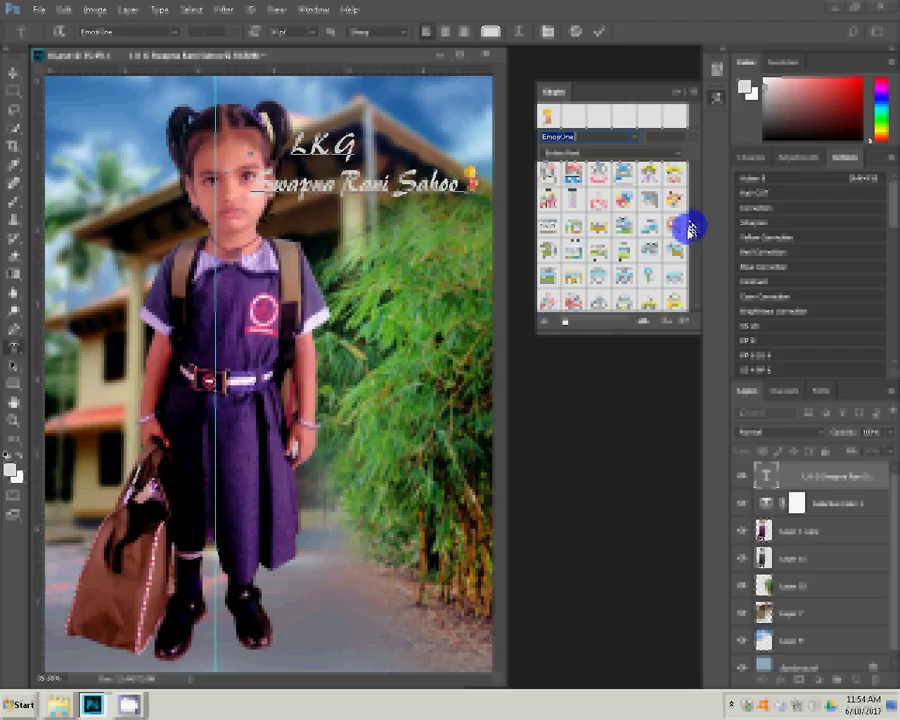
scroll(689, 228, "down", 3)
scroll(689, 228, "down", 2)
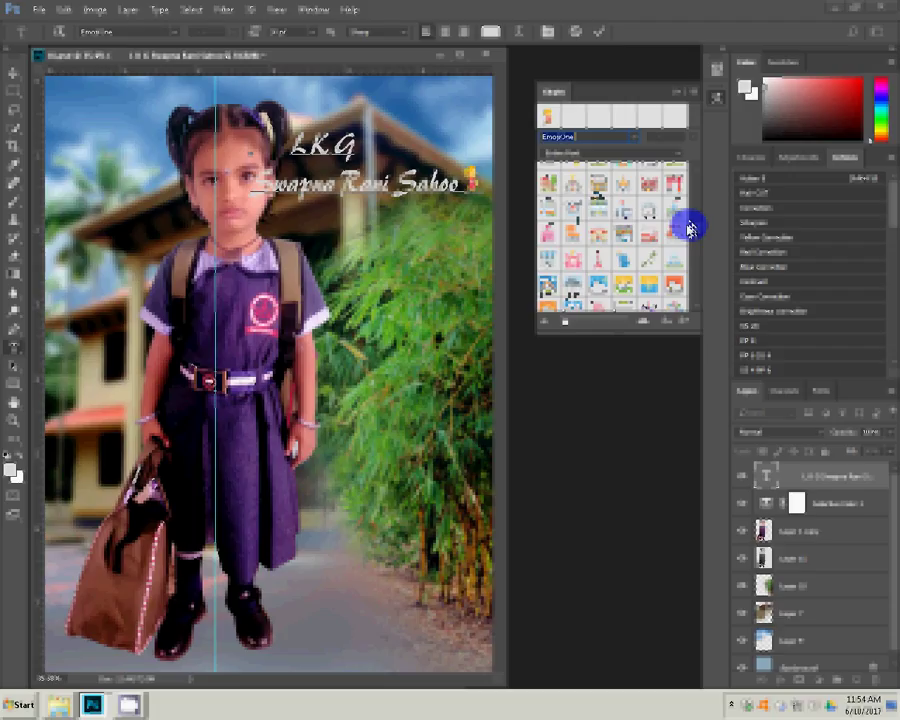
scroll(689, 228, "down", 3)
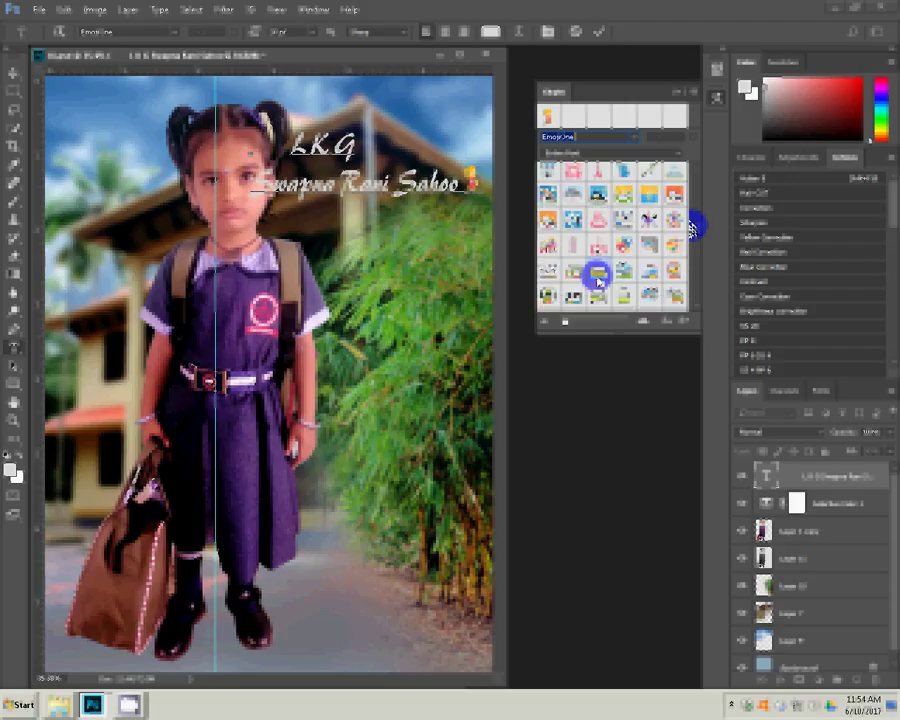
double_click(597, 279)
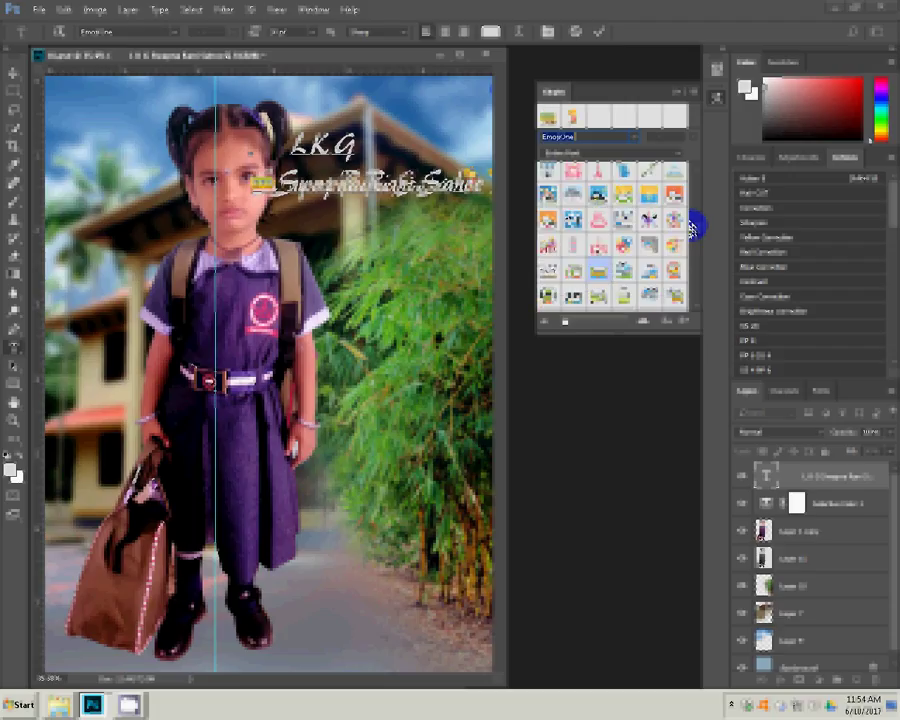
left_click(601, 34)
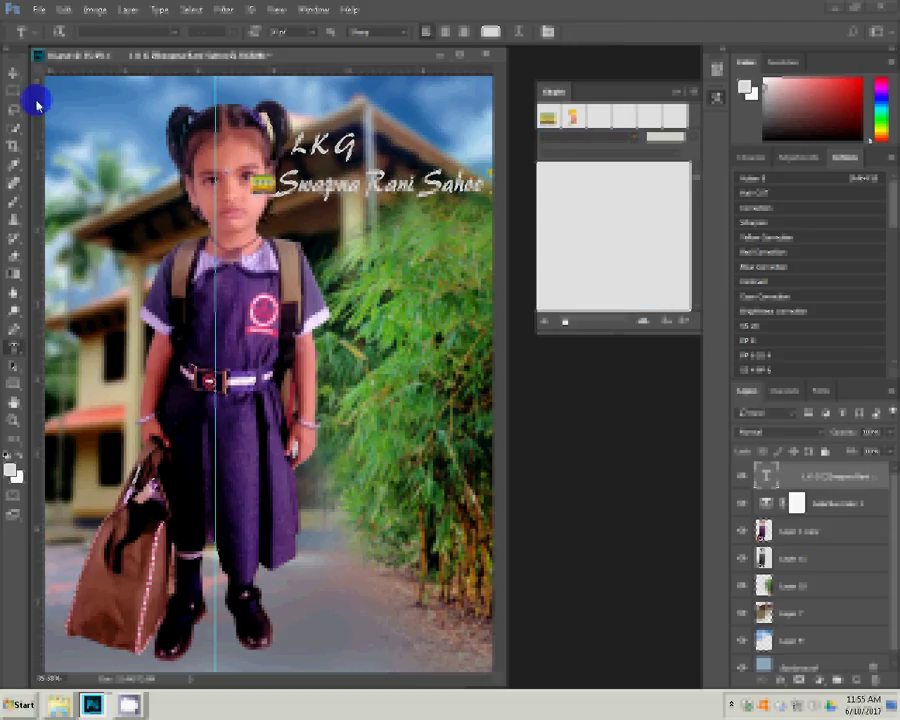
- Reposition the LKG and name text and colour it red in the Color Picker
key("v")
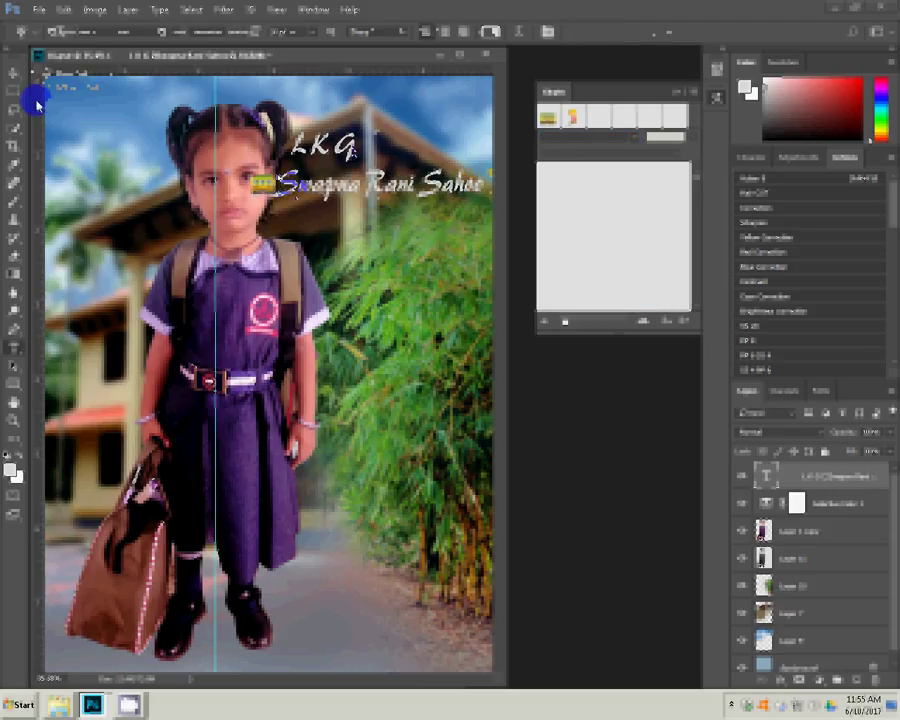
left_click_drag(275, 186, 181, 261)
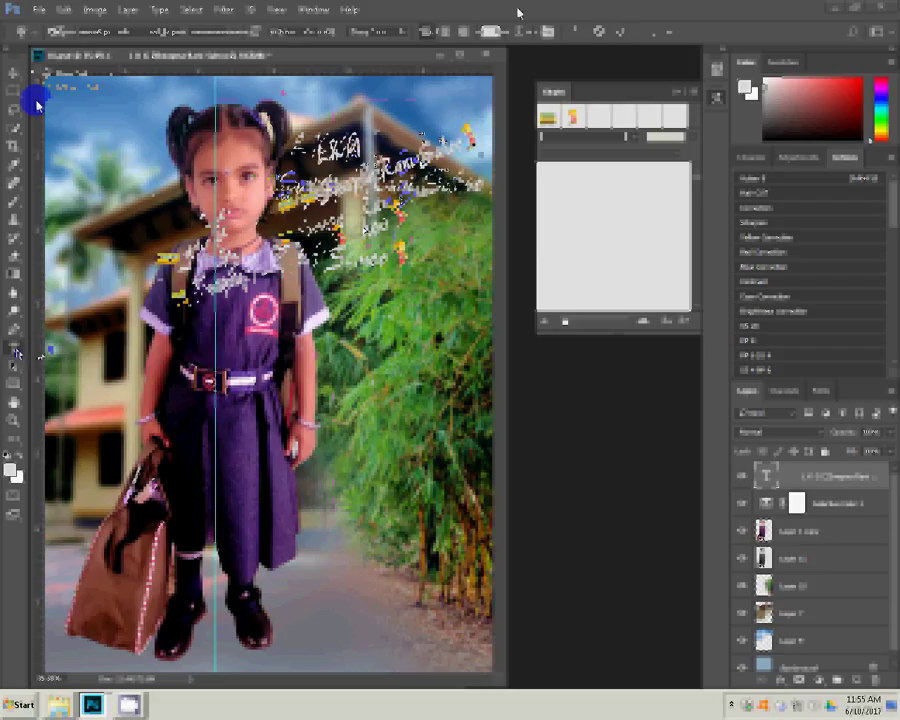
left_click(490, 31)
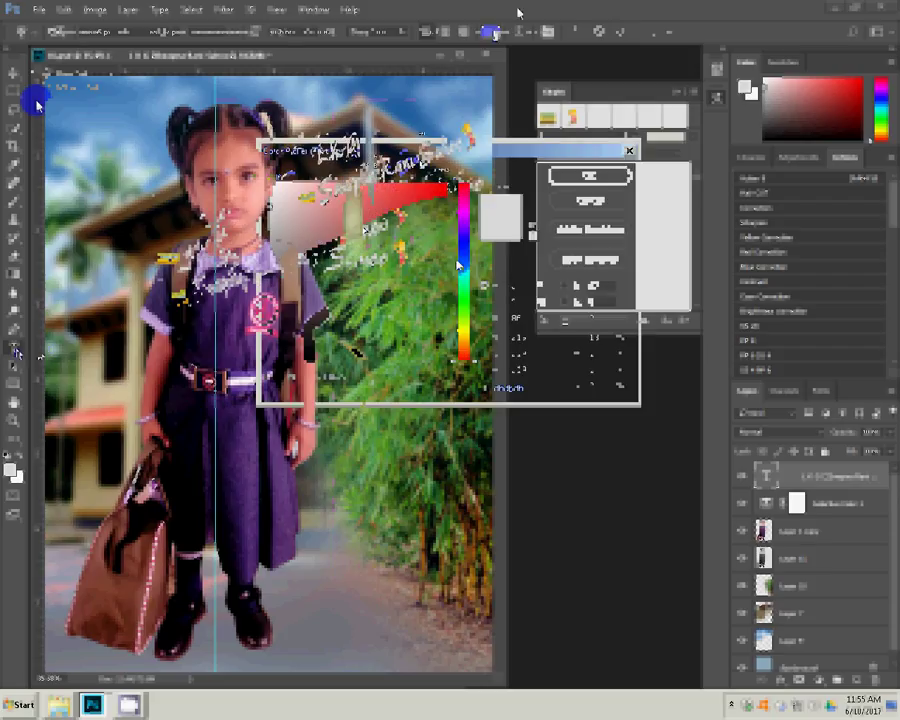
left_click(595, 174)
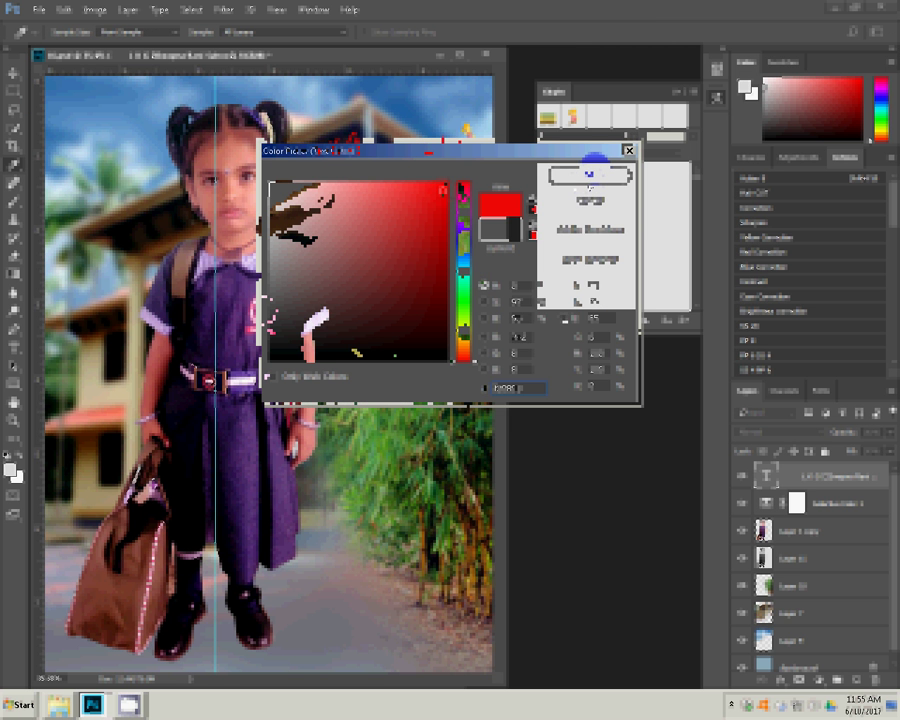
left_click(137, 76)
left_click(128, 10)
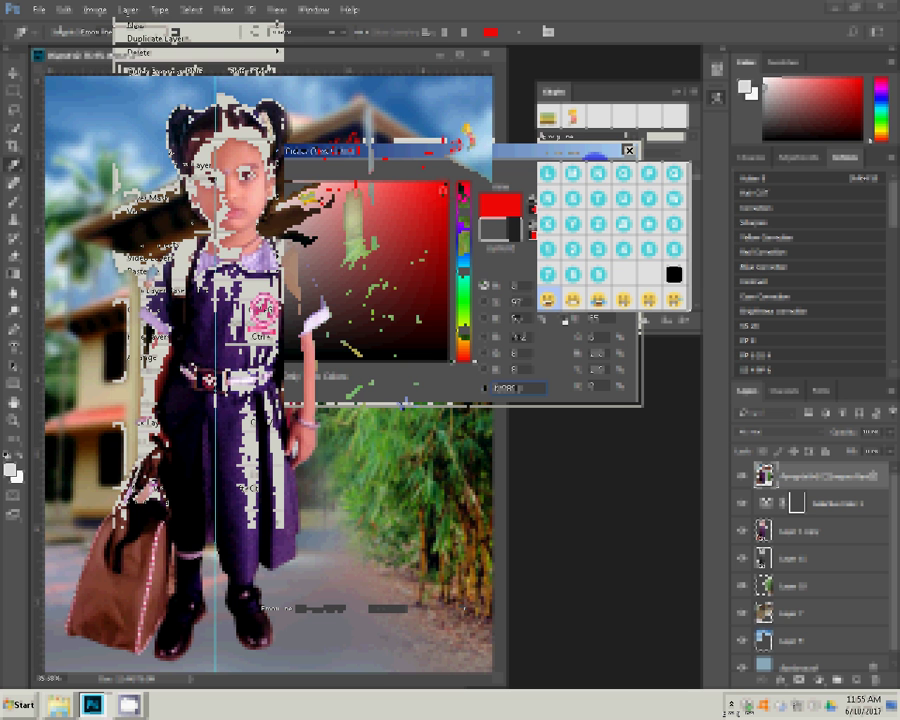
- Save a copy in JPEG format and enter the new file name
key("ctrl+shift+s")
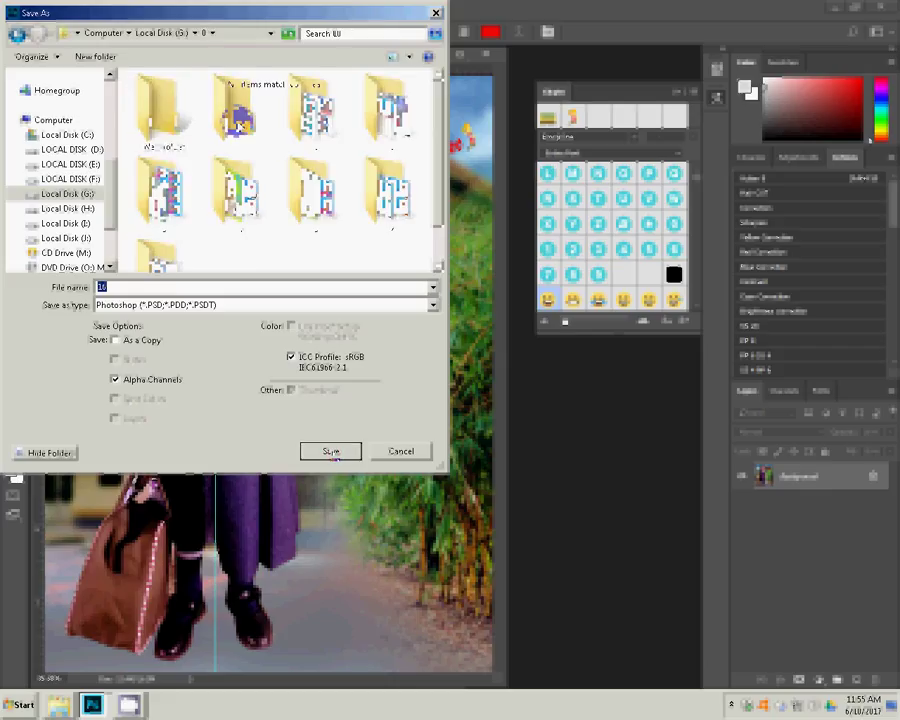
left_click(260, 305)
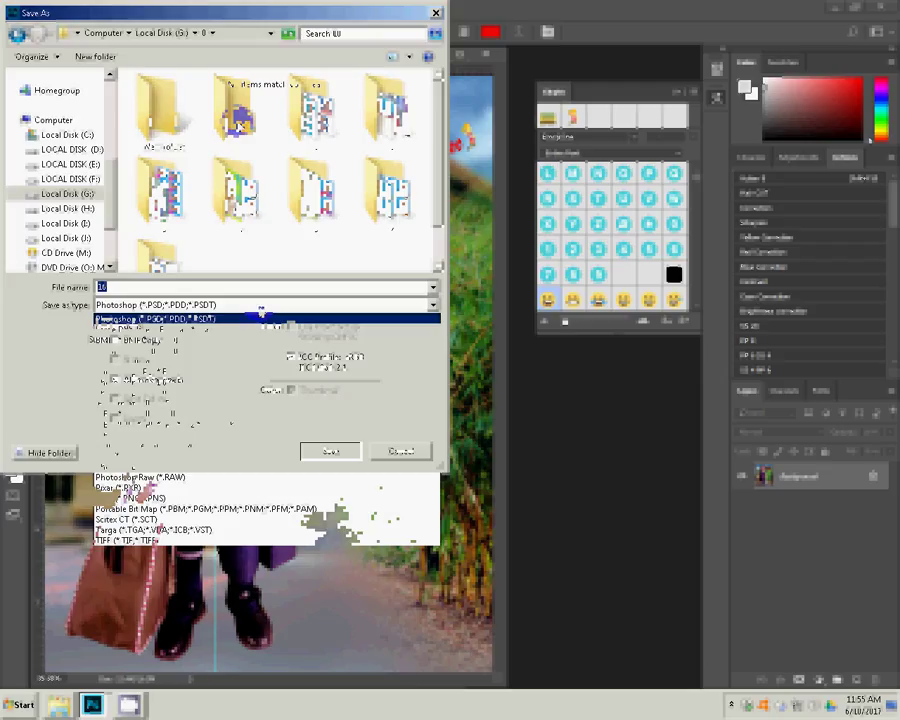
left_click(175, 413)
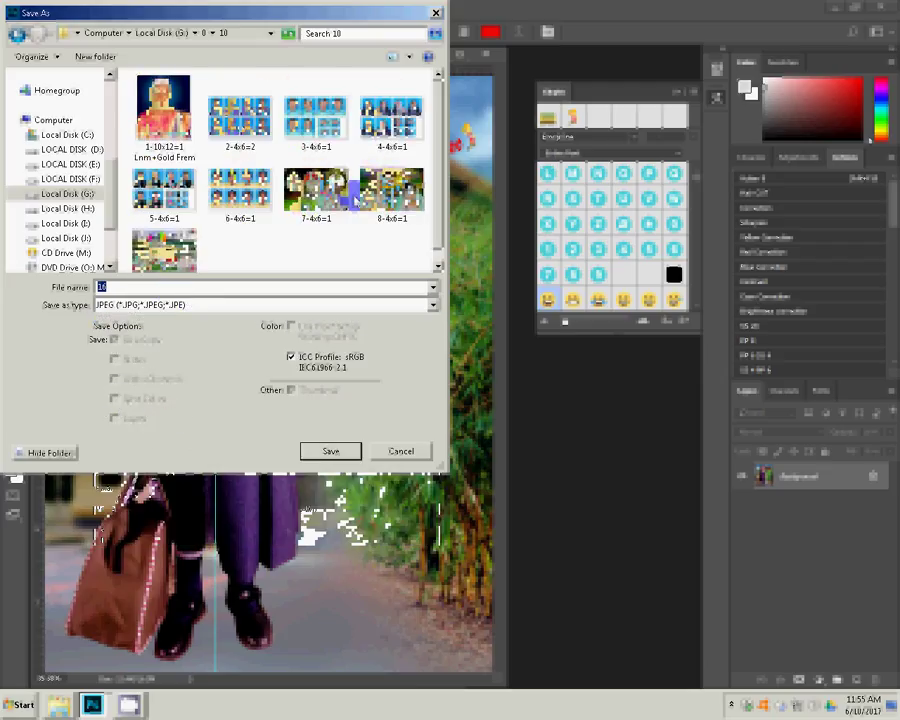
type("10")
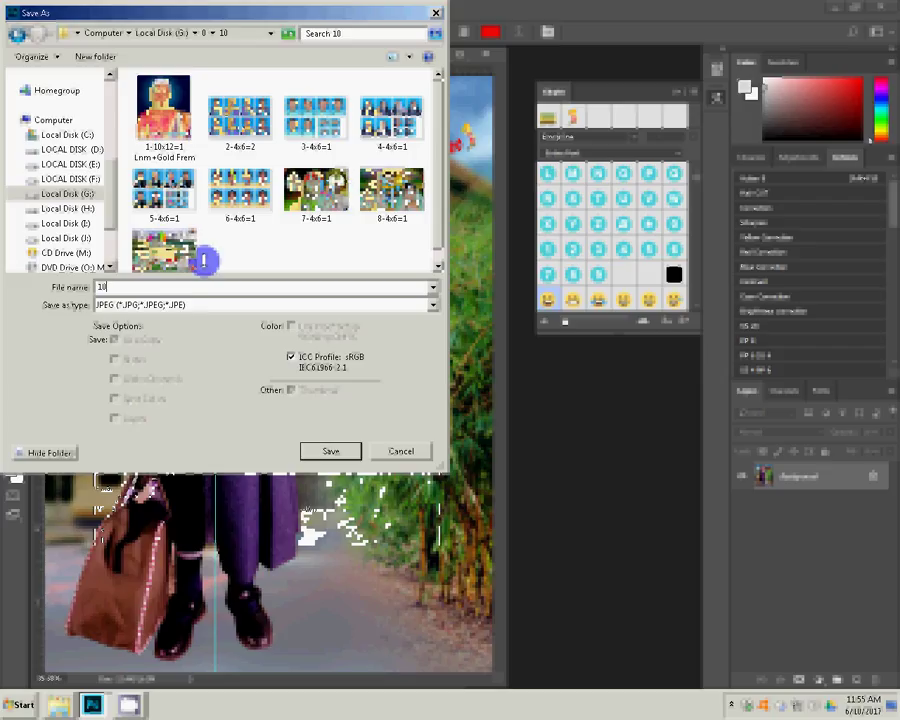
key("ctrl+a")
key("BackSpace")
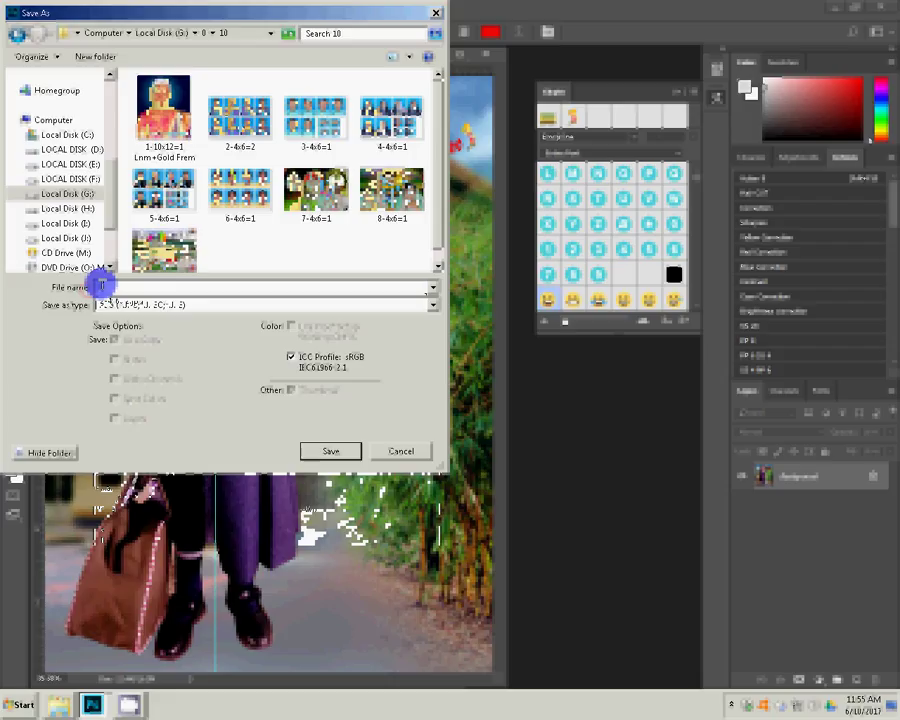
type("9")
key("Escape")
type("-4x6=1")
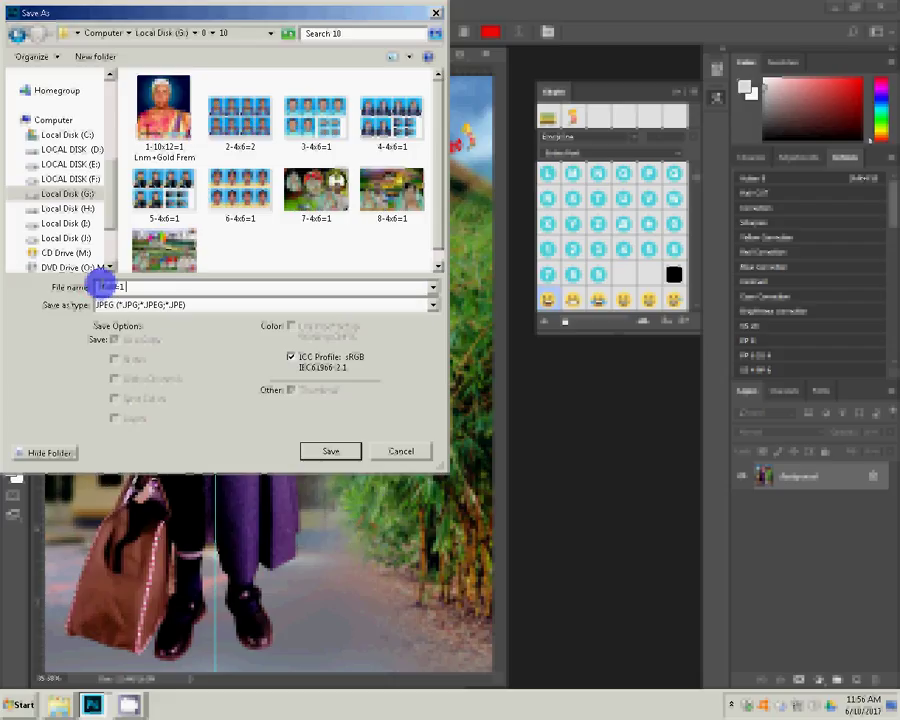
type(" LMN")
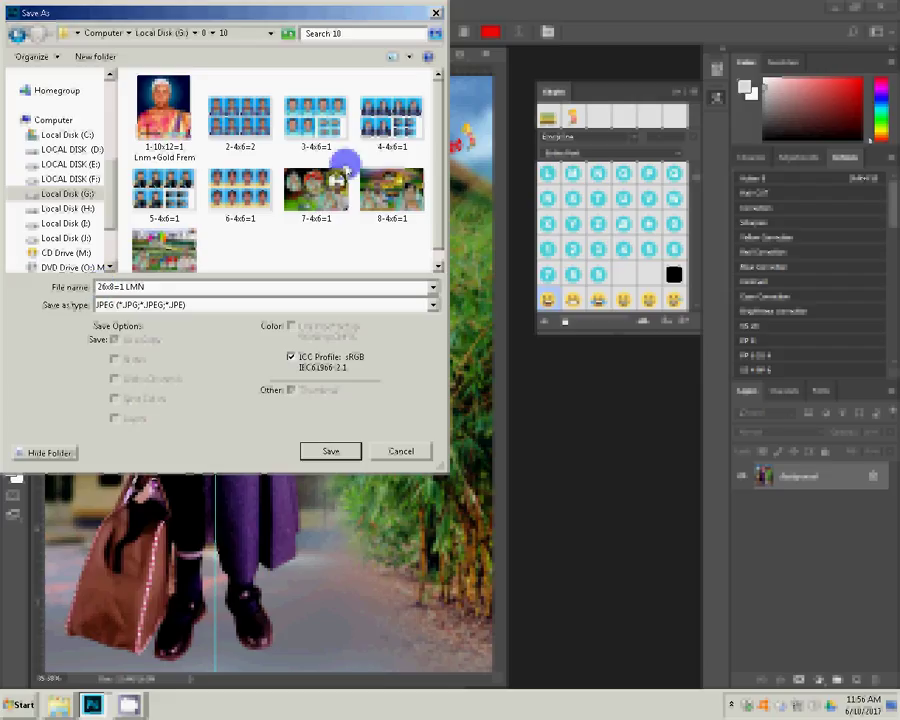
- Save the JPEG as '2-6x8=1 LMN', then close 16.psd without saving
double_click(103, 287)
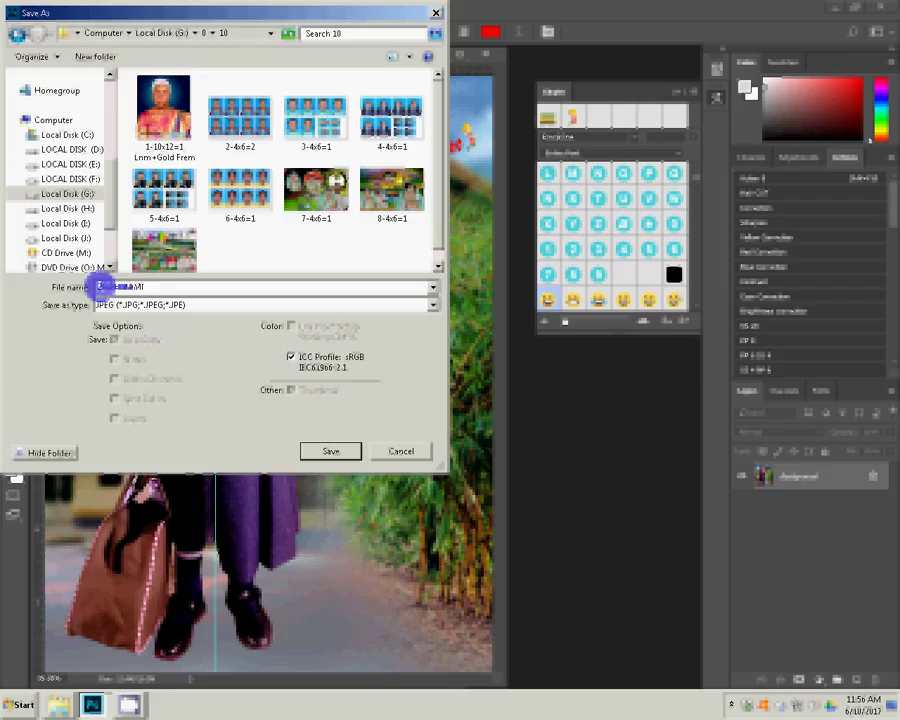
left_click(102, 287)
type("-6x8=1.LMN")
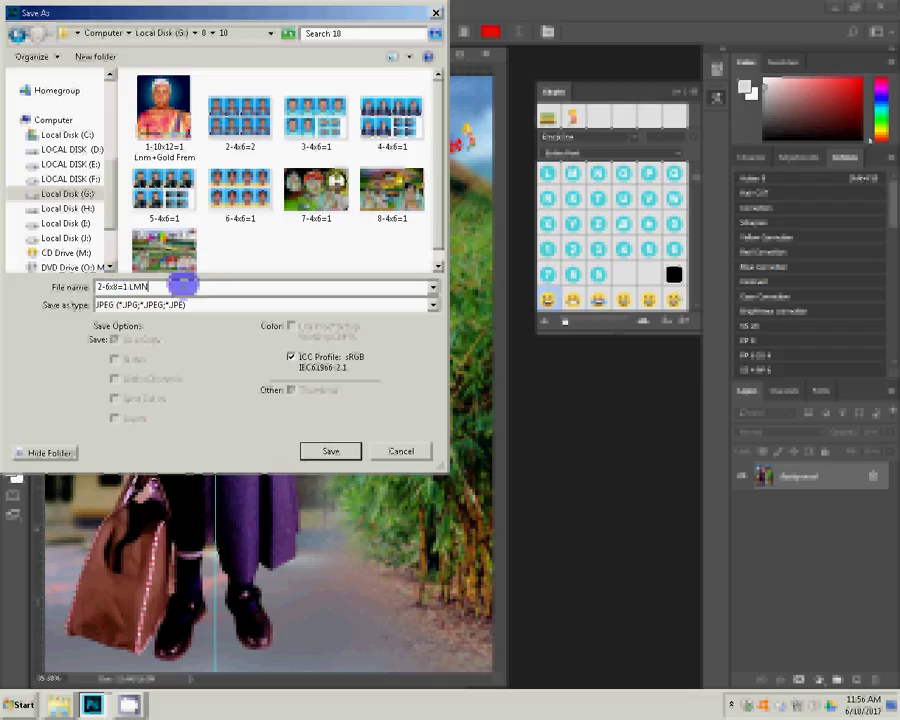
key("Return")
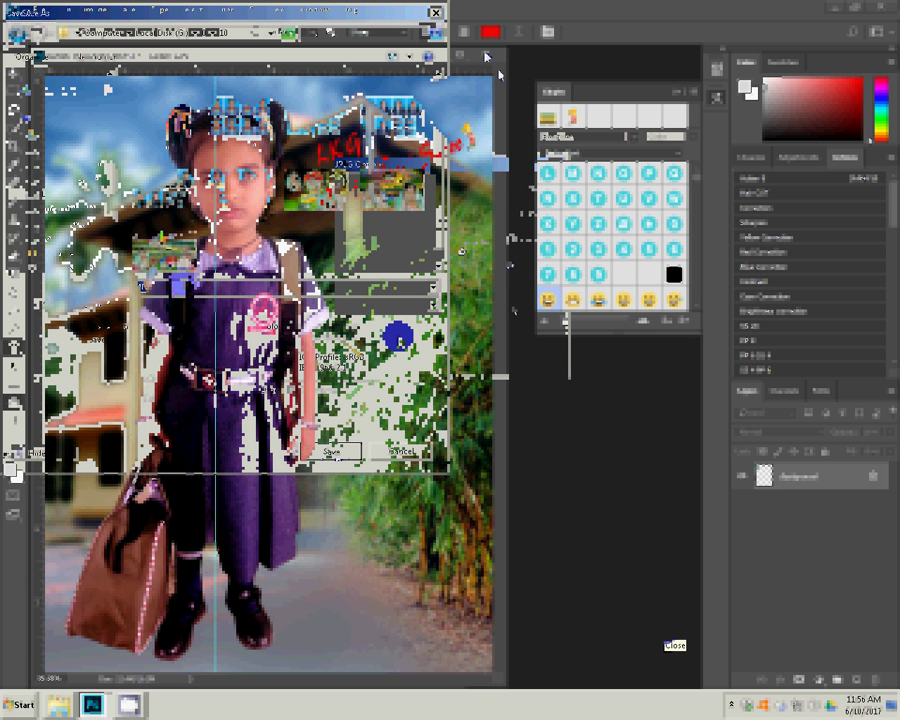
key("ctrl+w")
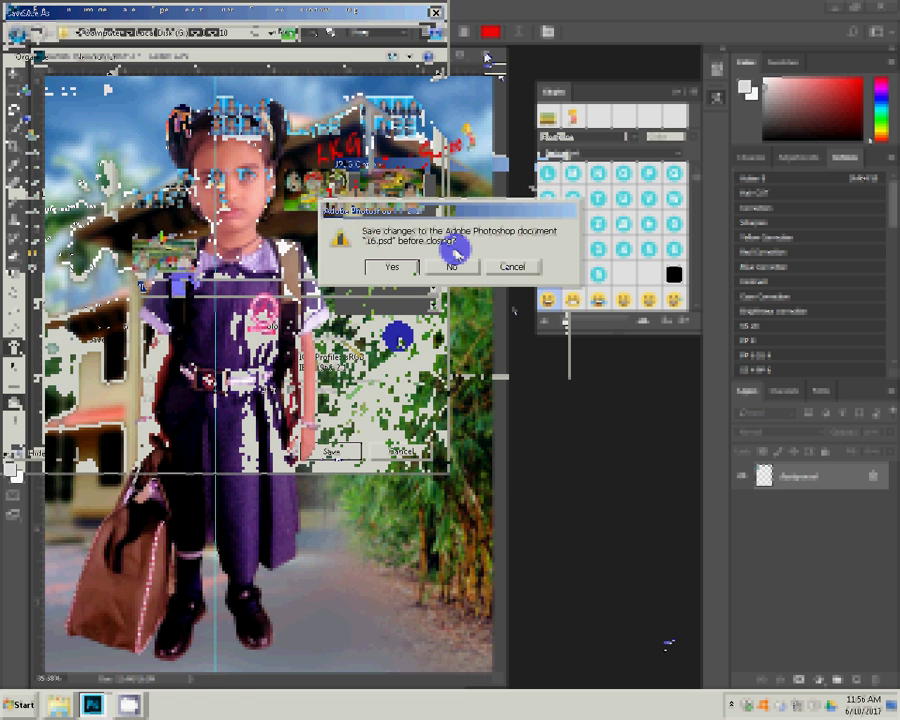
left_click(452, 254)
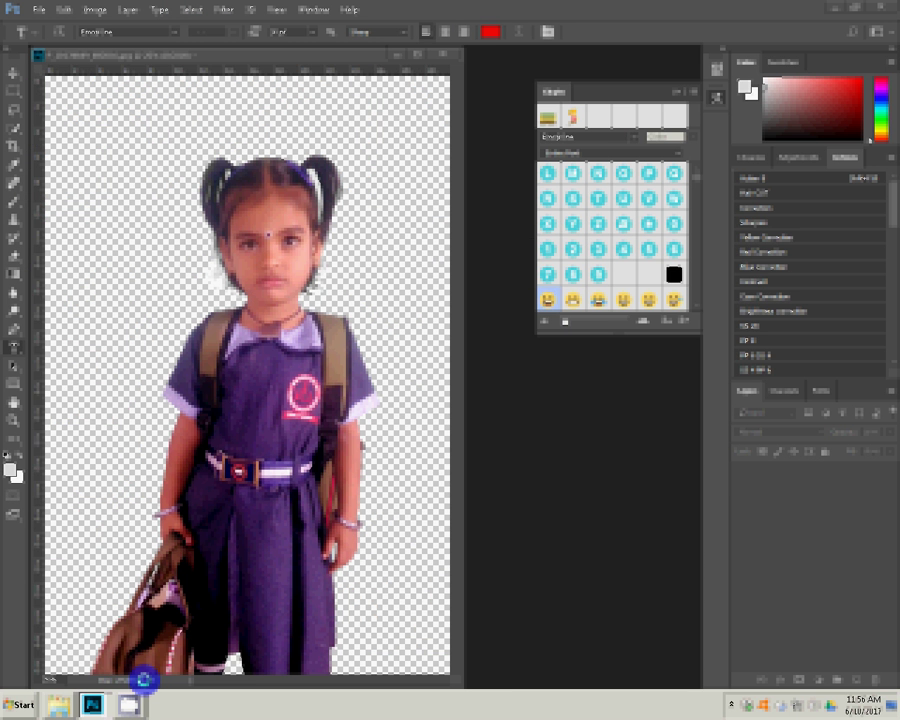